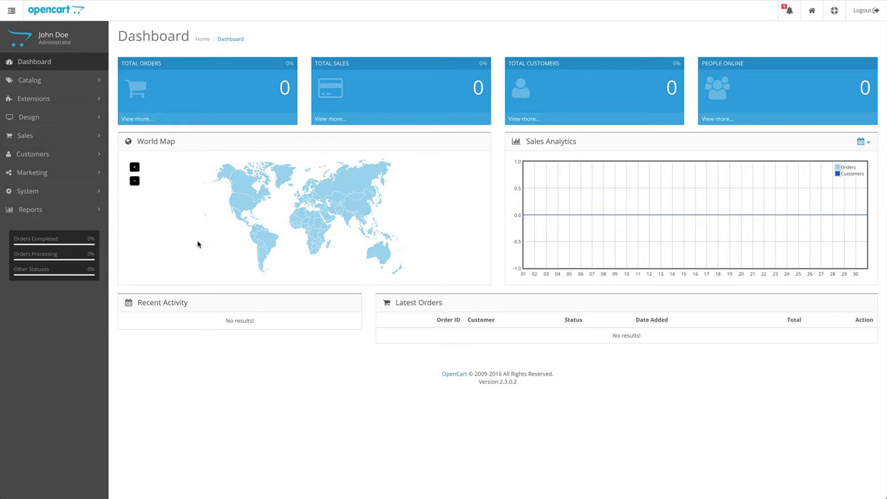
Filter the Extensions list to Feeds and install UKSB Google Merchant v4.1.0.
{"action": "left_click", "coordinate": [86, 104]}
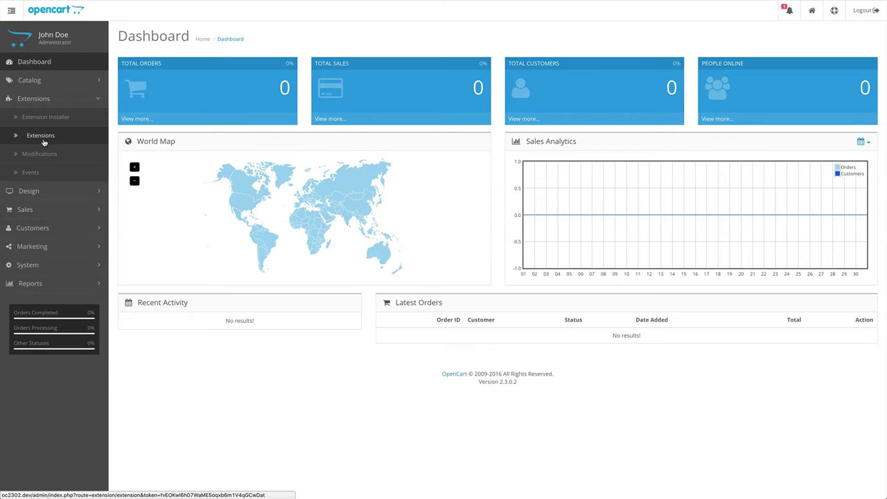
{"action": "left_click", "coordinate": [45, 143]}
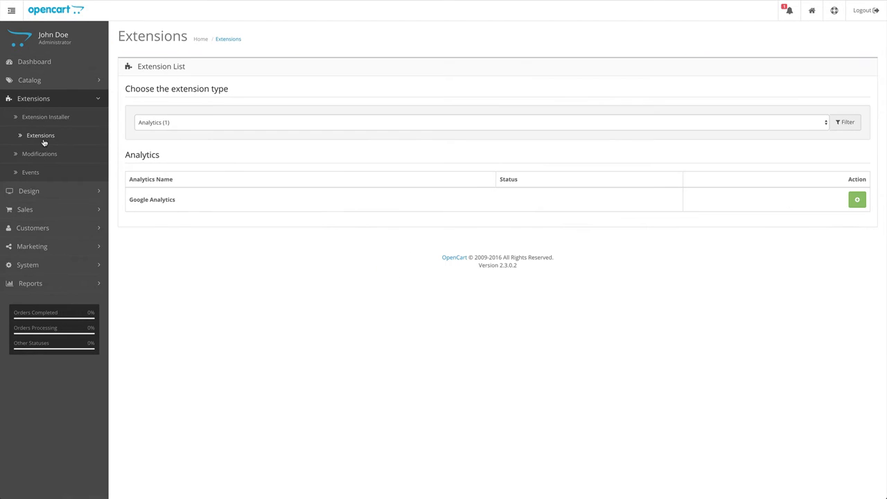
{"action": "left_click", "coordinate": [164, 126]}
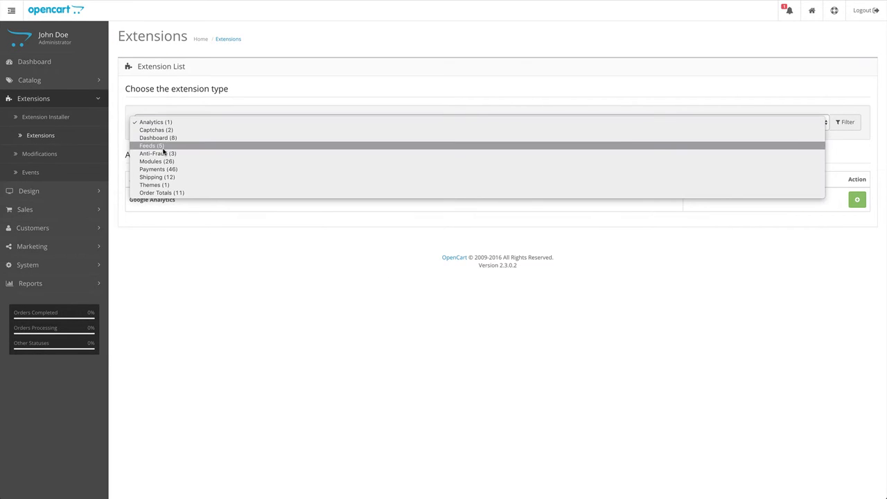
{"action": "left_click", "coordinate": [163, 147]}
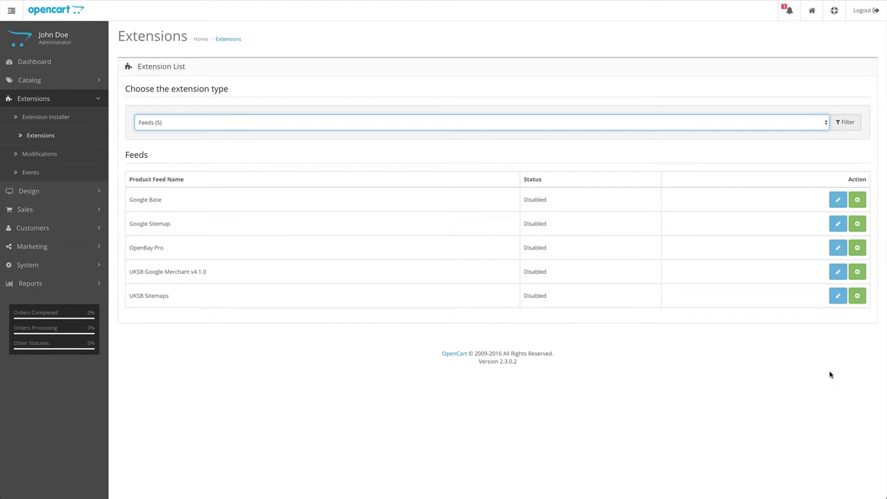
{"action": "left_click", "coordinate": [857, 274]}
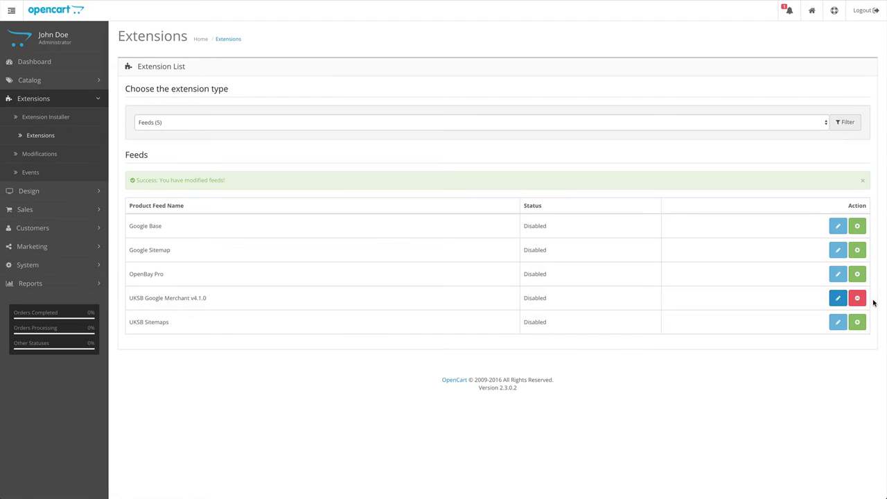
Edit UKSB Google Merchant and register its licence with the Extension Store e-mail and order ID.
{"action": "left_click", "coordinate": [837, 300]}
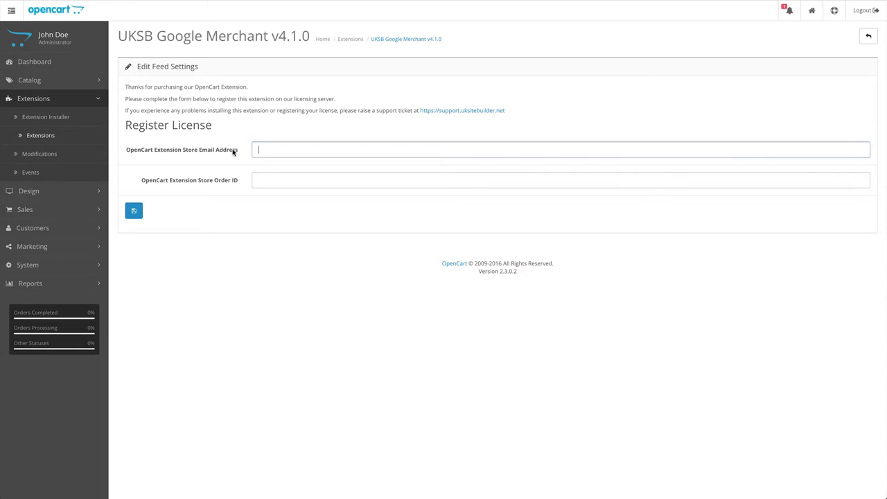
{"action": "left_click", "coordinate": [269, 147]}
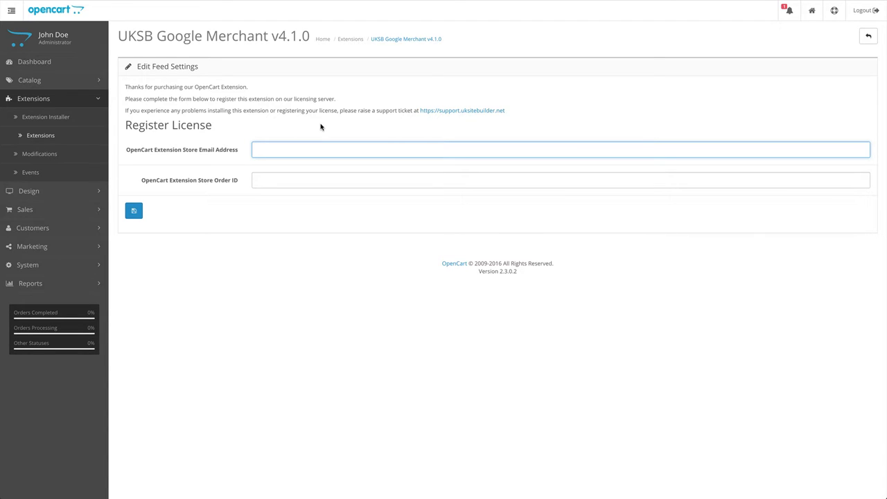
{"action": "key", "text": "Tab"}
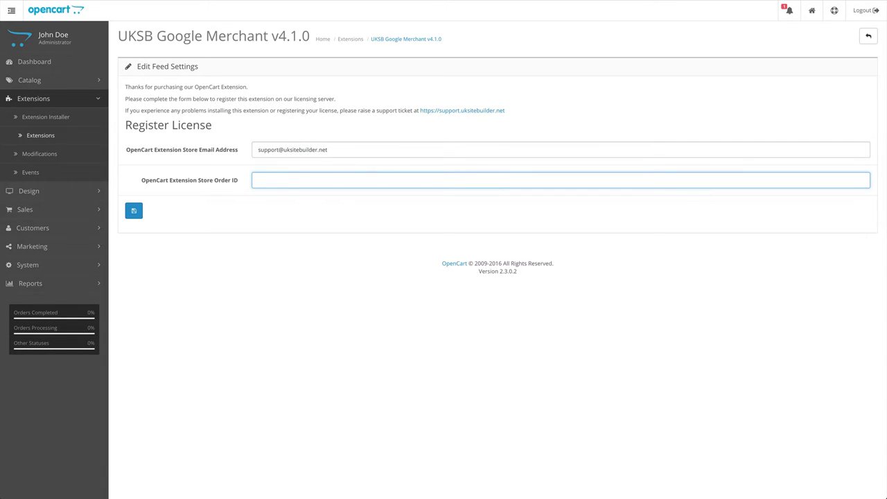
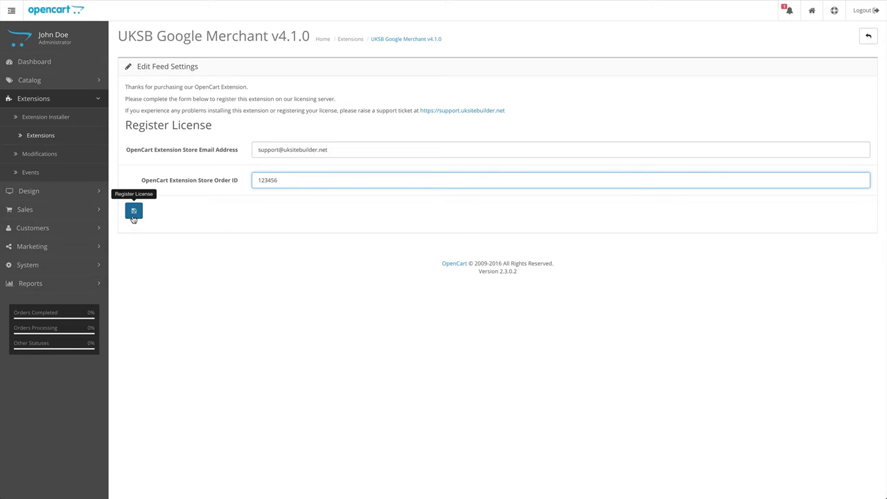
{"action": "left_click", "coordinate": [134, 219]}
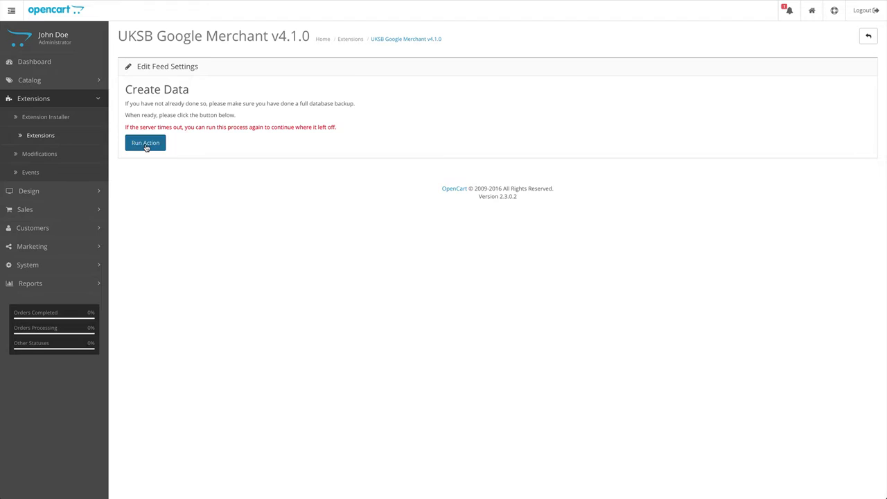
Run the Create Data action to build the UKSB Google Merchant extension data.
{"action": "left_click", "coordinate": [146, 145]}
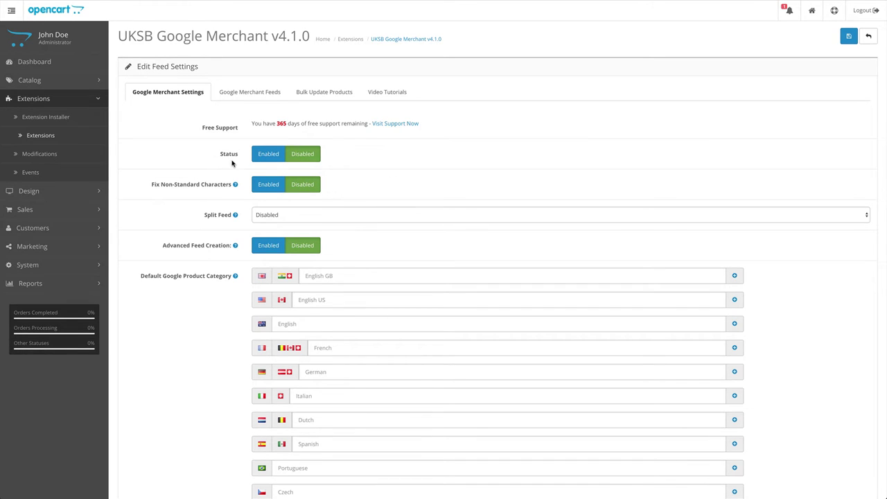
Set the Google Merchant feed Status to Enabled on the Settings tab.
{"action": "left_click", "coordinate": [262, 156]}
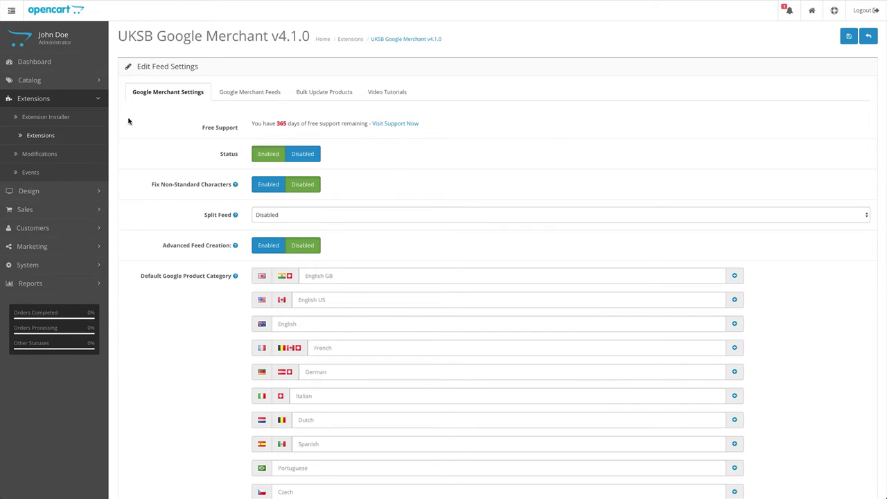
{"action": "mouse_move", "coordinate": [154, 184]}
{"action": "scroll", "coordinate": [787, 306], "scroll_direction": "down", "scroll_amount": 1}
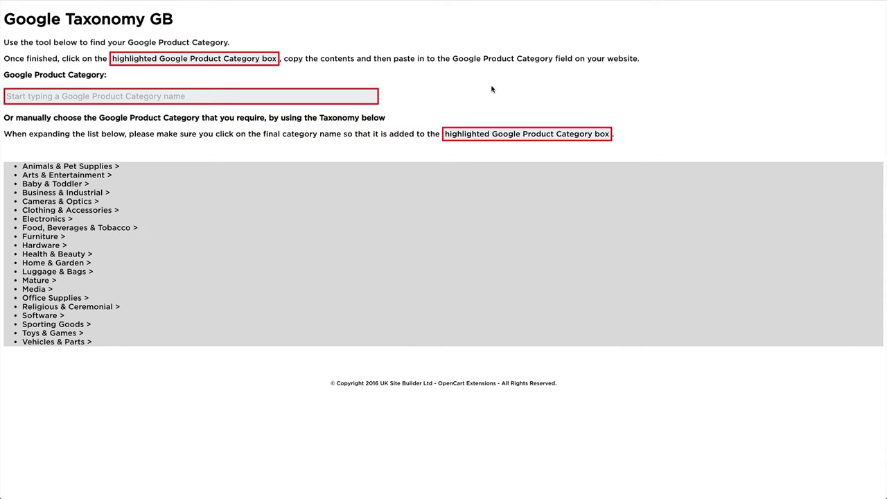
Search 'Desktop' in the taxonomy tool and copy Electronics > Computers > Desktop Computers.
{"action": "left_click", "coordinate": [127, 95]}
{"action": "type", "text": "D"}
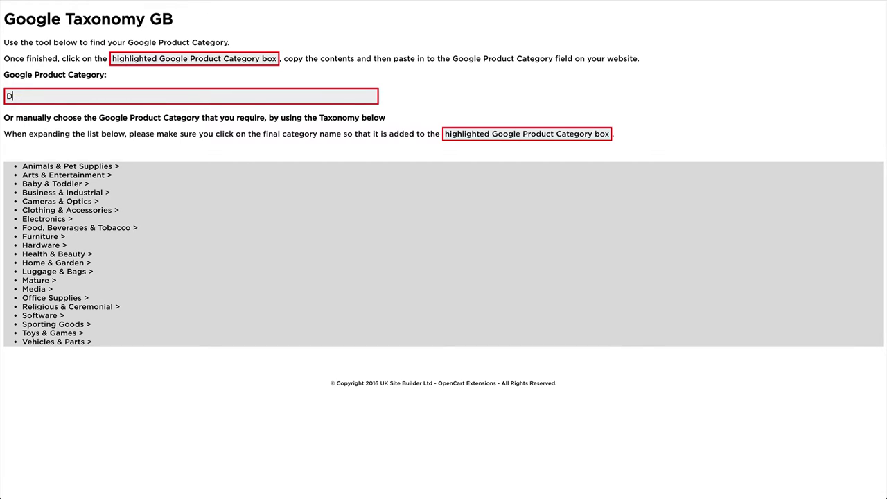
{"action": "type", "text": "esktop"}
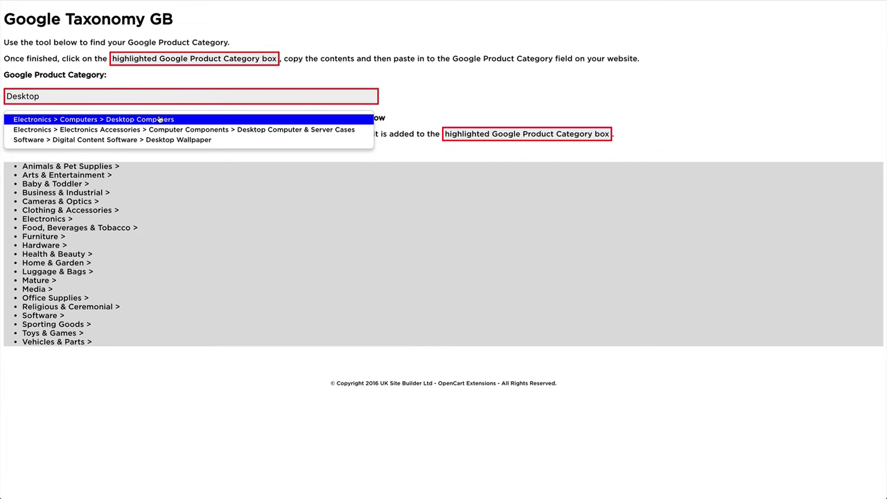
{"action": "left_click", "coordinate": [159, 120]}
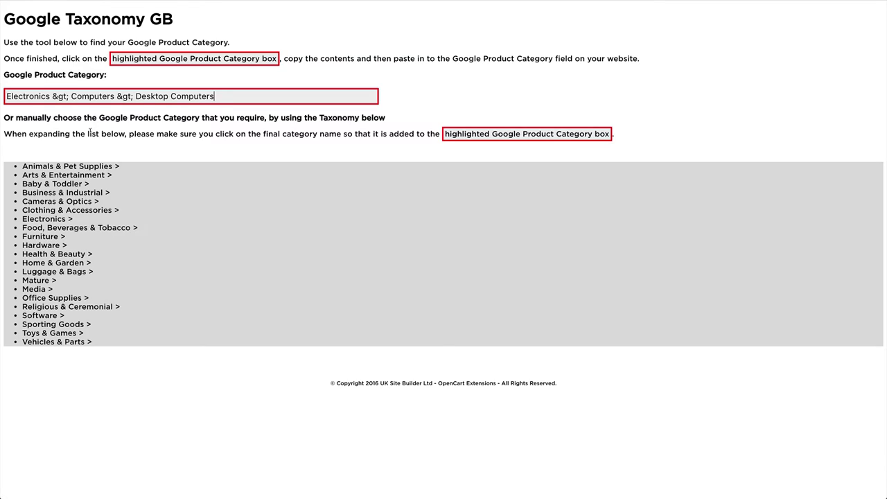
{"action": "left_click", "coordinate": [118, 102]}
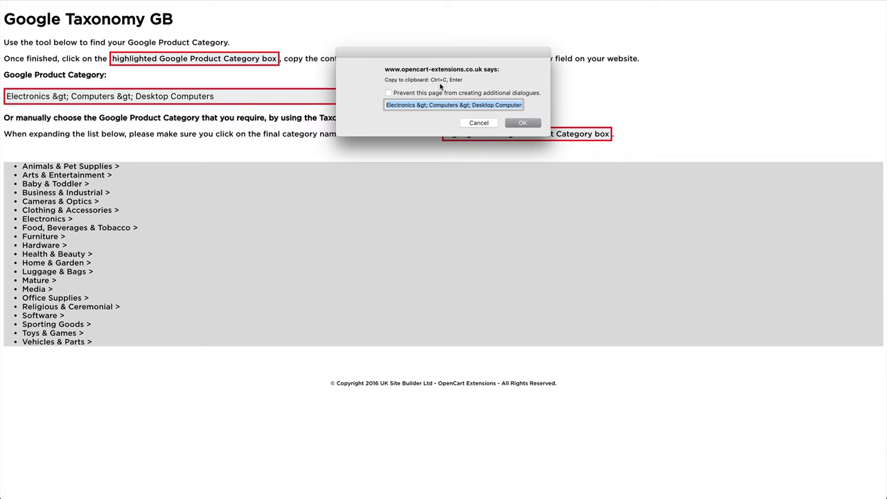
{"action": "key", "text": "super+c"}
{"action": "left_click", "coordinate": [523, 123]}
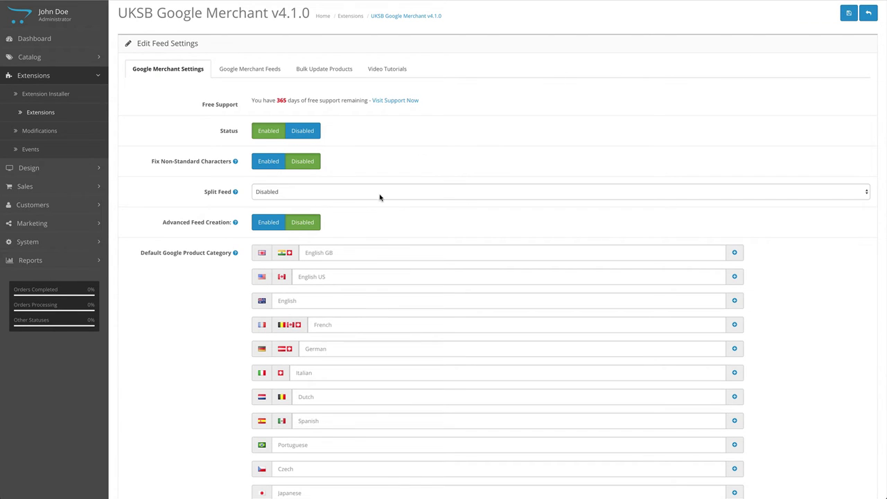
Paste Electronics > Computers > Desktop Computers into the English GB default Google Product Category field.
{"action": "left_click", "coordinate": [343, 253]}
{"action": "key", "text": "ctrl+v"}
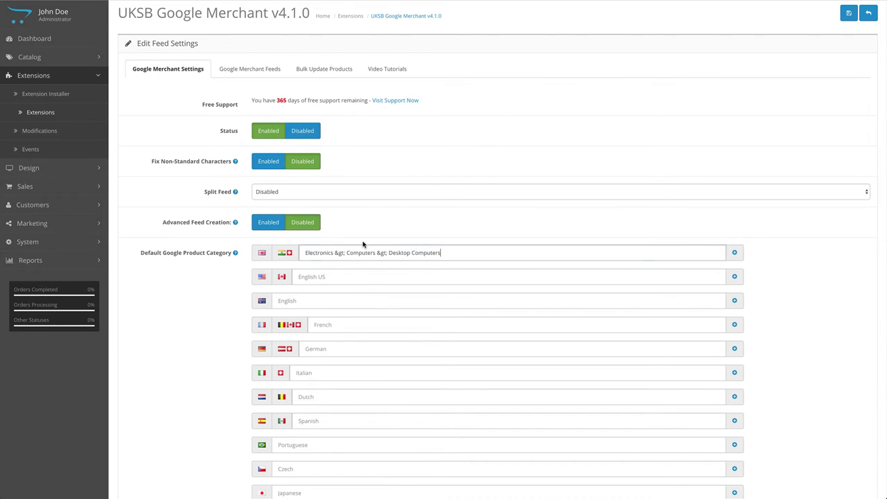
{"action": "left_click", "coordinate": [381, 229]}
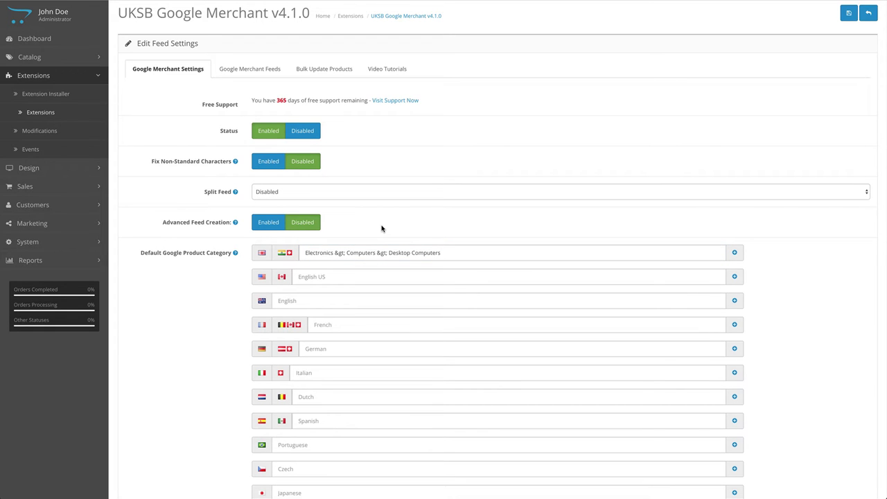
{"action": "scroll", "coordinate": [384, 215], "scroll_direction": "down", "scroll_amount": 2}
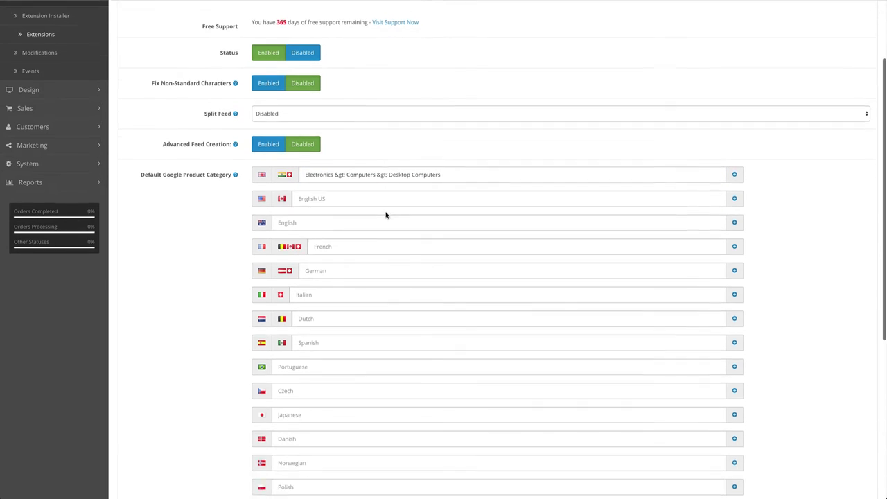
{"action": "scroll", "coordinate": [386, 215], "scroll_direction": "down", "scroll_amount": 4}
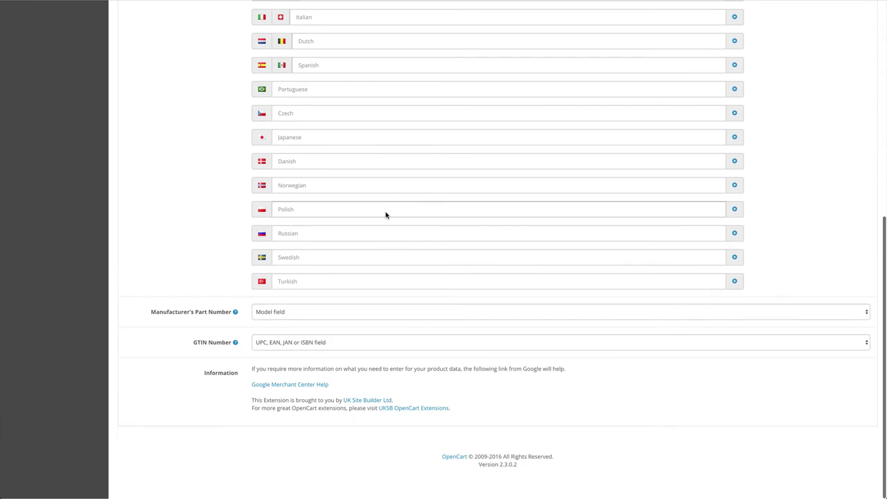
{"action": "scroll", "coordinate": [386, 215], "scroll_direction": "up", "scroll_amount": 3}
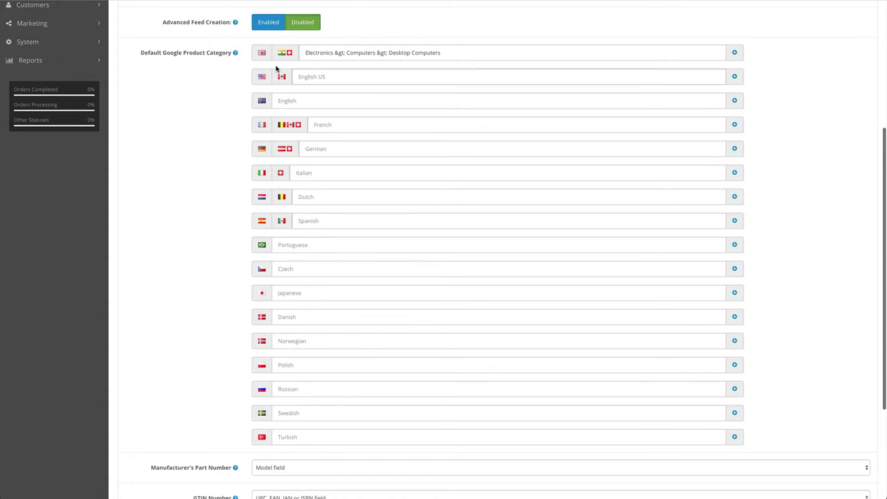
{"action": "scroll", "coordinate": [267, 62], "scroll_direction": "up", "scroll_amount": 1}
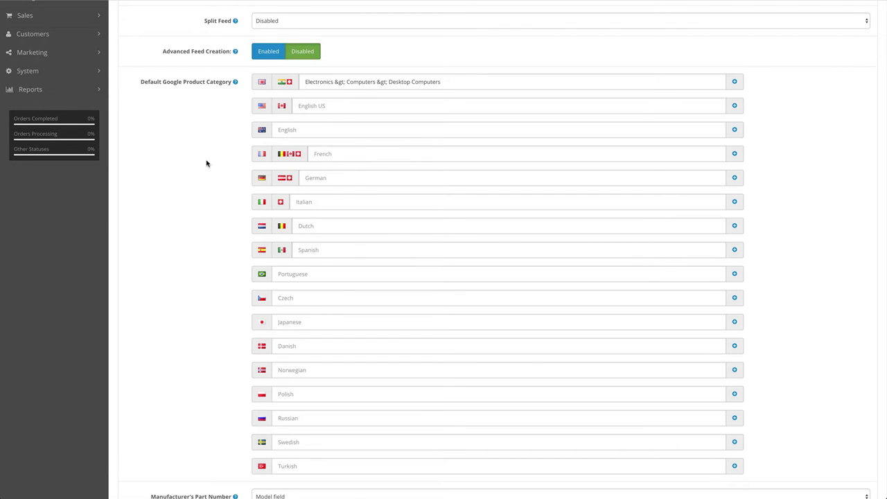
{"action": "scroll", "coordinate": [211, 173], "scroll_direction": "down", "scroll_amount": 3}
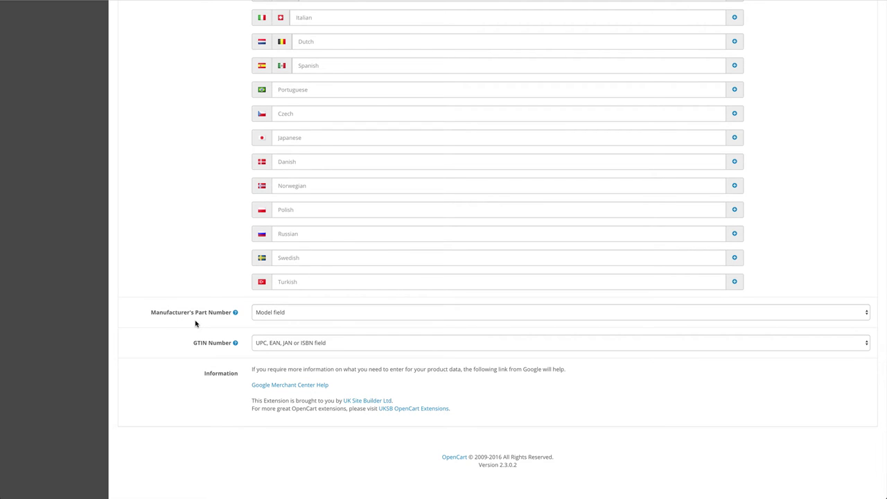
Try the MPN field, then leave Manufacturer's Part Number sourced from the Model field.
{"action": "mouse_move", "coordinate": [168, 316]}
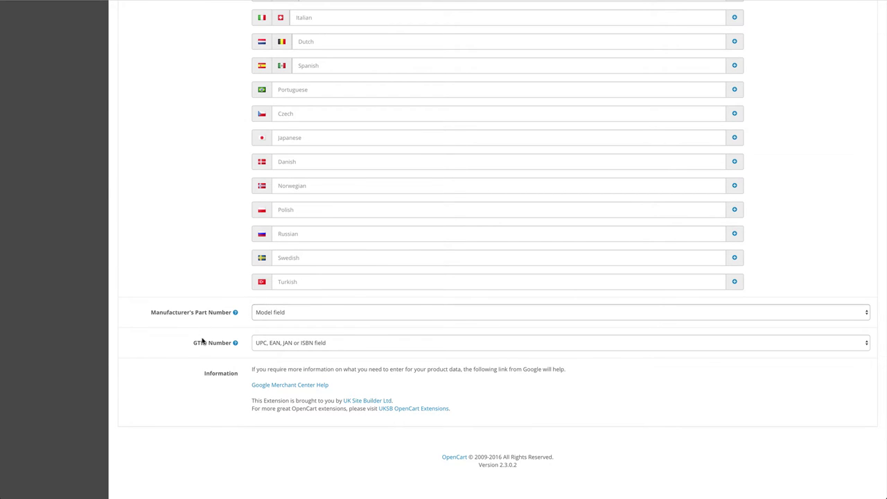
{"action": "mouse_move", "coordinate": [204, 347]}
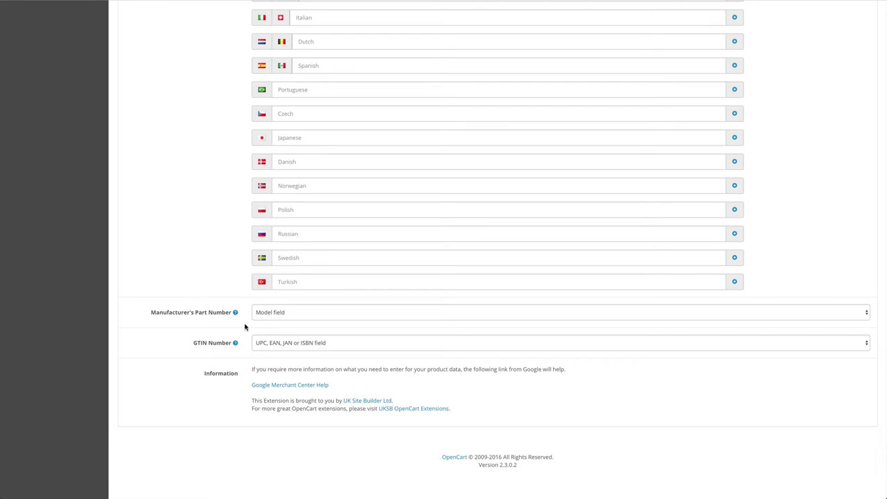
{"action": "left_click", "coordinate": [270, 315]}
{"action": "left_click", "coordinate": [270, 317]}
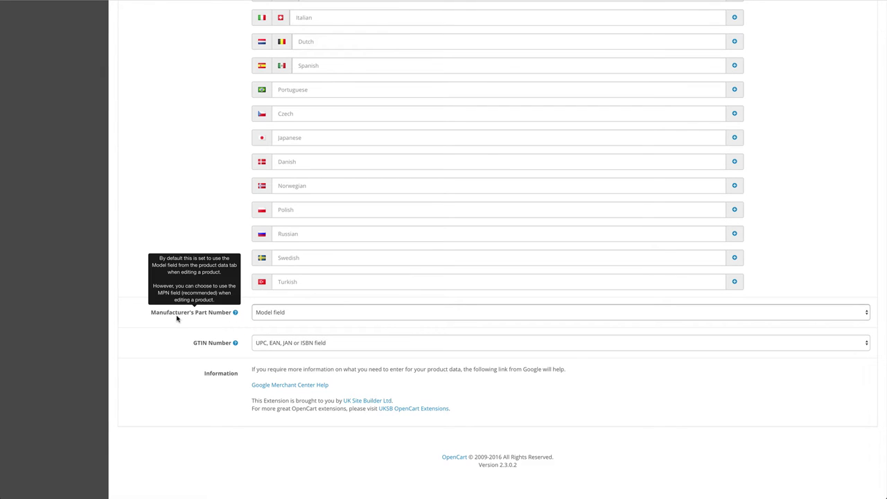
{"action": "left_click", "coordinate": [260, 316]}
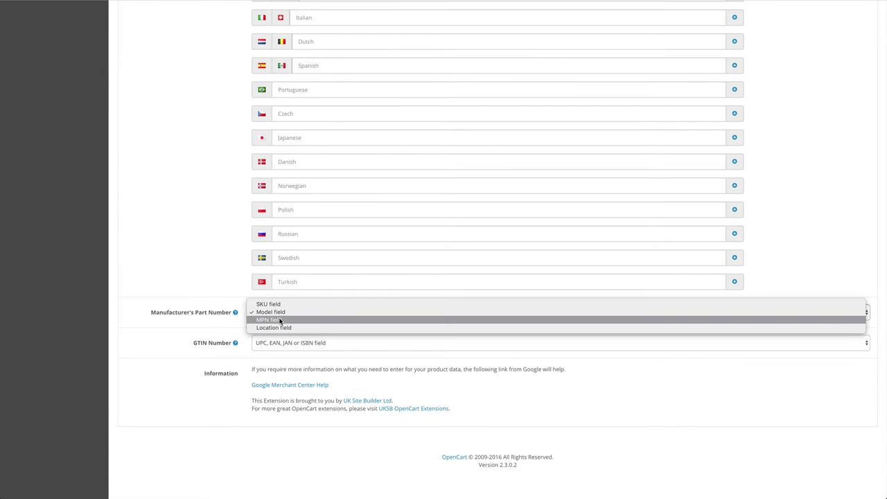
{"action": "left_click", "coordinate": [280, 320]}
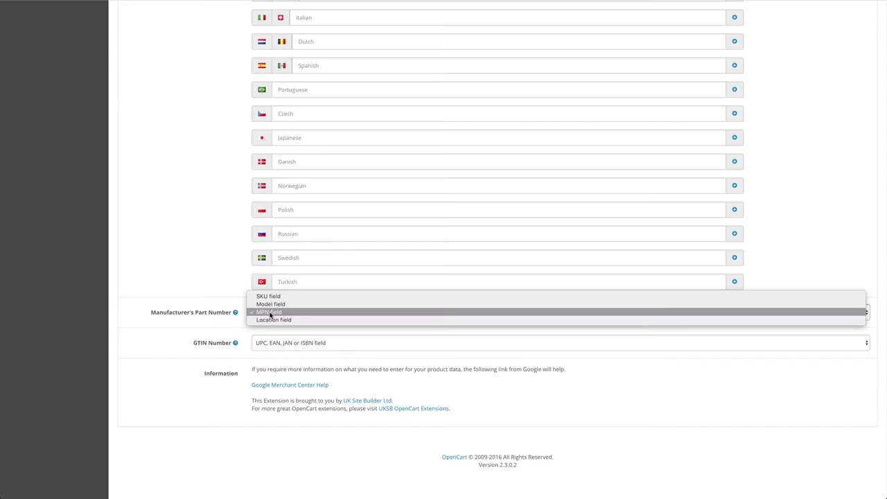
{"action": "left_click", "coordinate": [274, 305]}
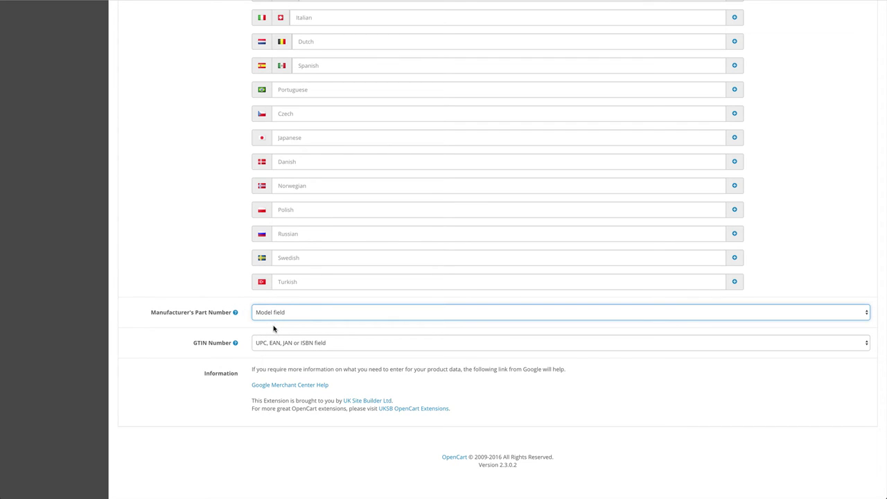
Browse the GTIN Number source options, first selecting the GTIN field.
{"action": "mouse_move", "coordinate": [235, 343]}
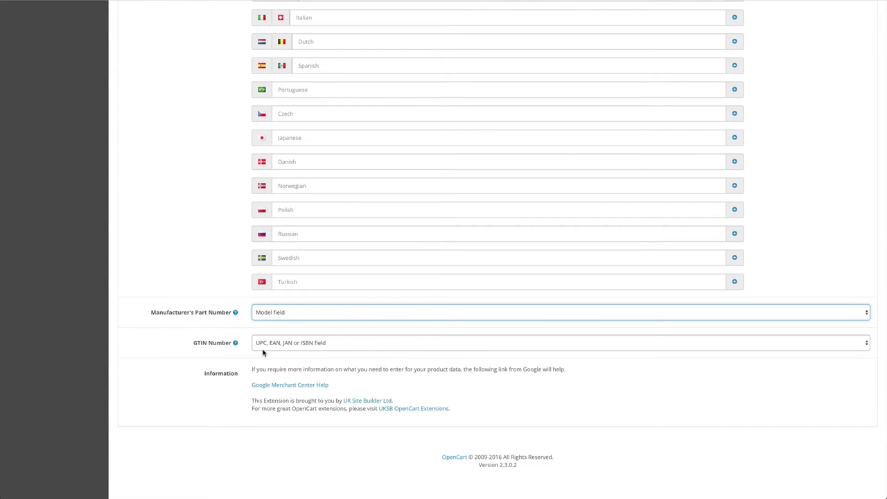
{"action": "left_click", "coordinate": [305, 349]}
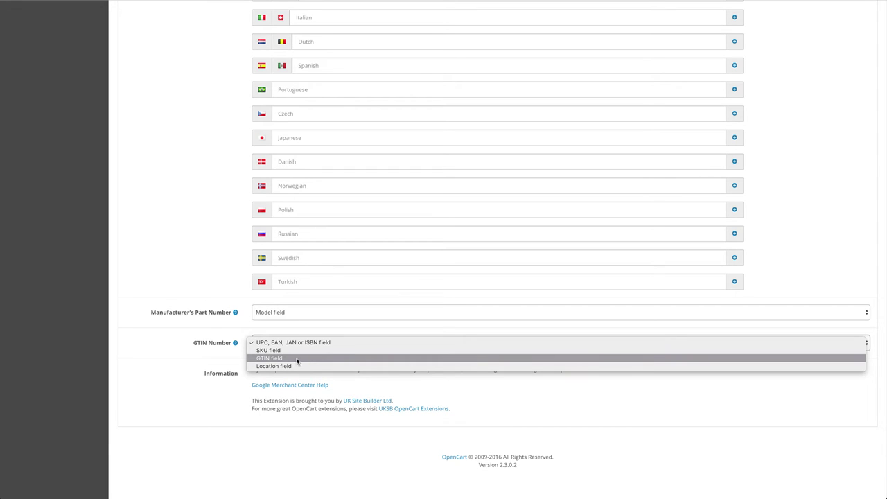
{"action": "left_click", "coordinate": [220, 360]}
{"action": "left_click", "coordinate": [266, 355]}
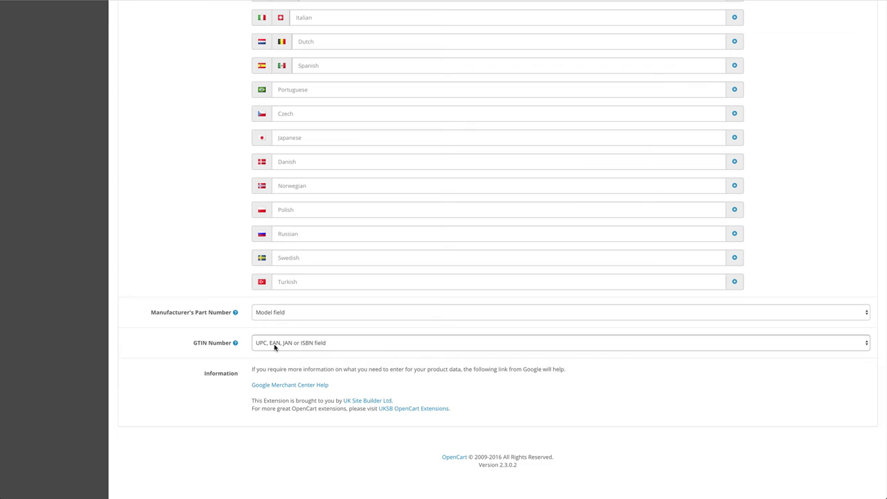
{"action": "left_click", "coordinate": [274, 347]}
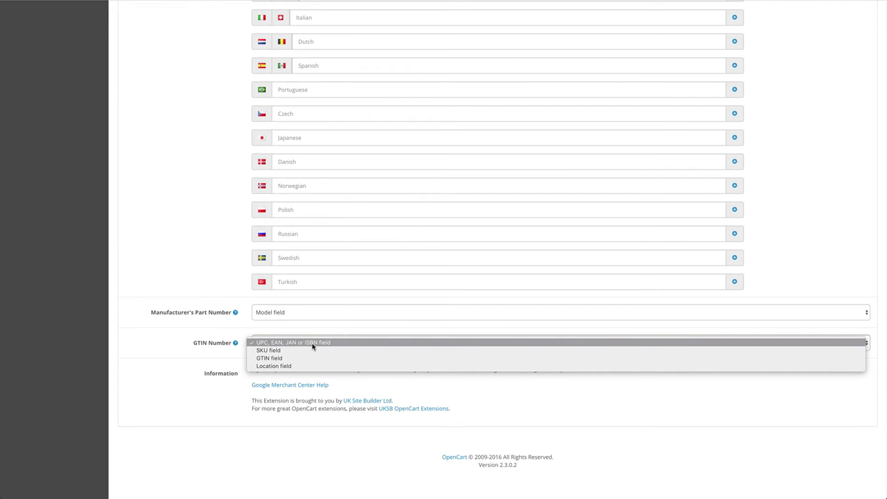
{"action": "left_click", "coordinate": [203, 339]}
{"action": "left_click", "coordinate": [262, 345]}
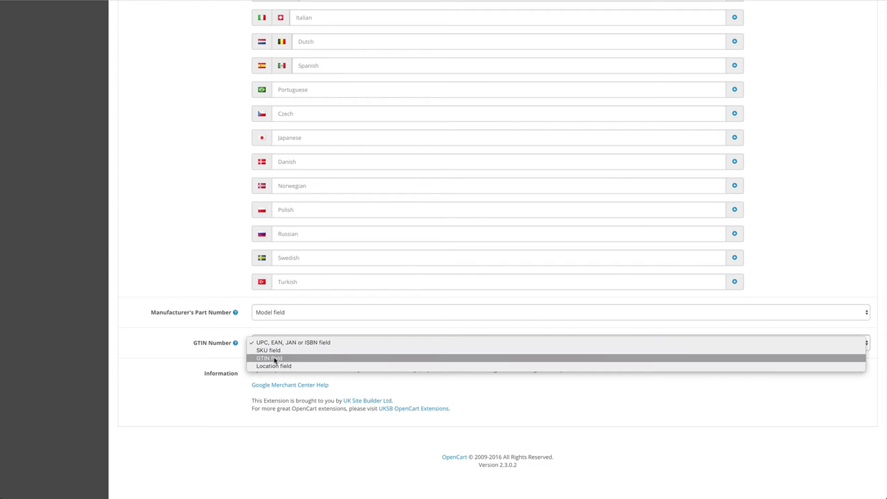
{"action": "left_click", "coordinate": [280, 359]}
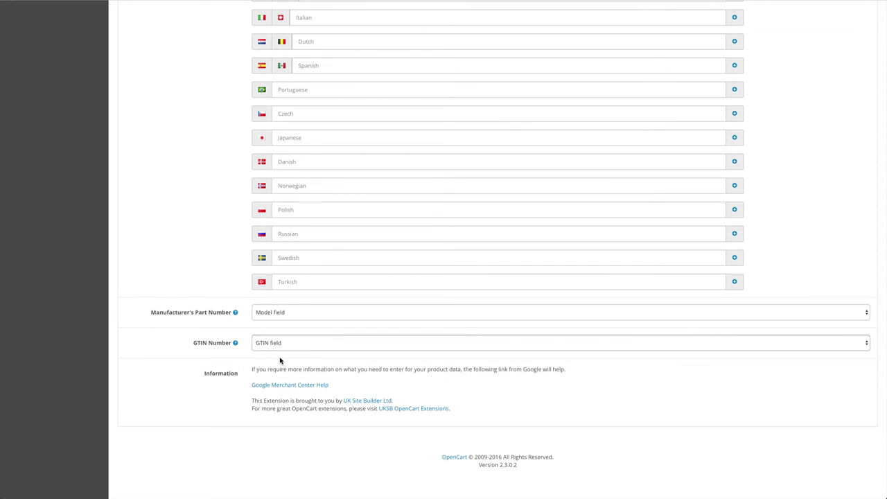
{"action": "left_click", "coordinate": [281, 360]}
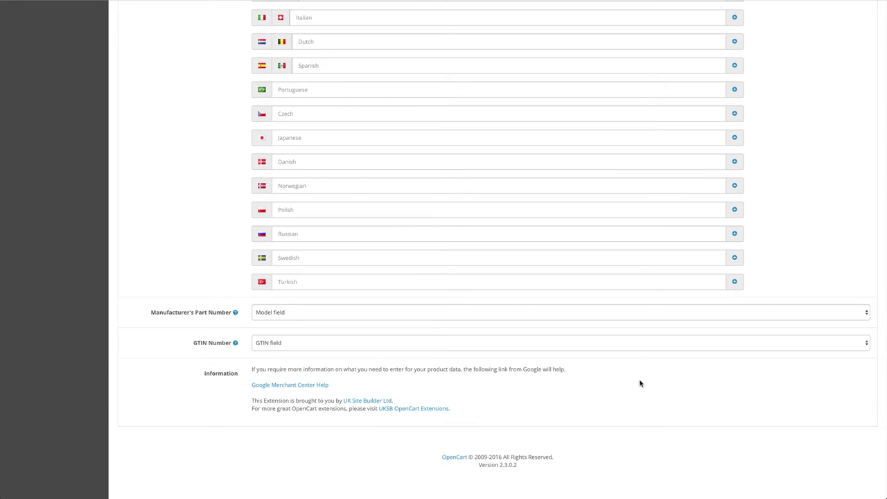
Switch the GTIN Number source to the UPC, EAN, JAN or ISBN field.
{"action": "scroll", "coordinate": [659, 381], "scroll_direction": "up", "scroll_amount": 5}
{"action": "scroll", "coordinate": [657, 383], "scroll_direction": "up", "scroll_amount": 1}
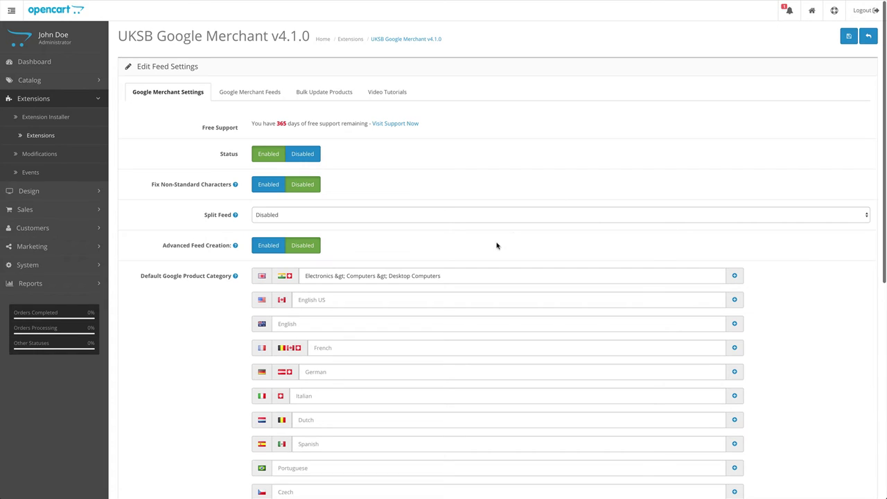
{"action": "scroll", "coordinate": [490, 240], "scroll_direction": "down", "scroll_amount": 6}
{"action": "left_click", "coordinate": [264, 312]}
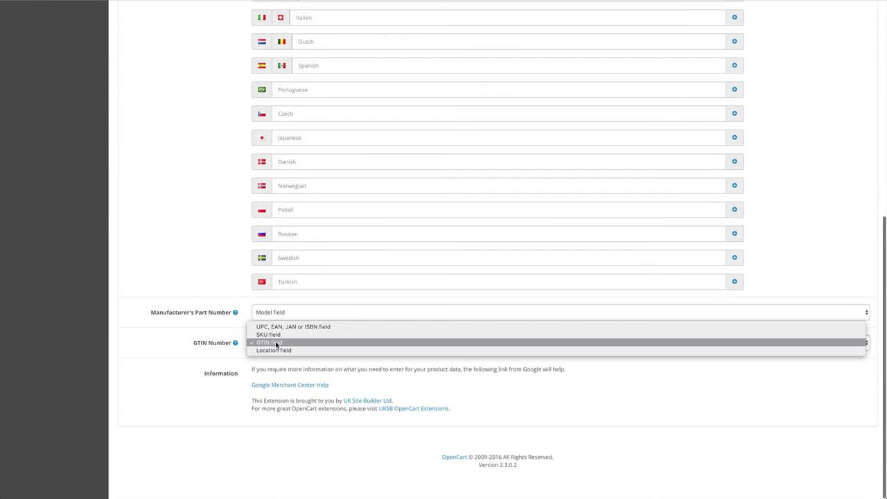
{"action": "left_click", "coordinate": [616, 336]}
{"action": "left_click", "coordinate": [839, 271]}
{"action": "scroll", "coordinate": [840, 271], "scroll_direction": "up", "scroll_amount": 6}
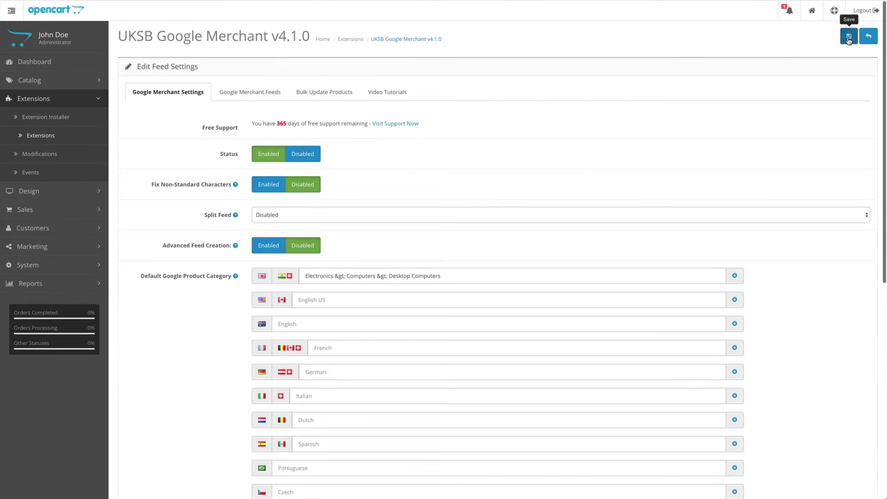
Save the Google Merchant settings and reopen them on the data feed URL section.
{"action": "left_click", "coordinate": [850, 37]}
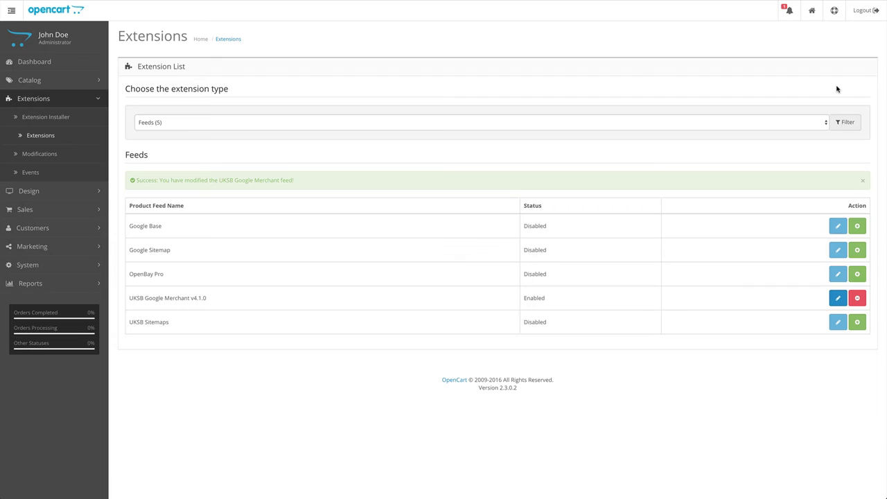
{"action": "left_click", "coordinate": [837, 298]}
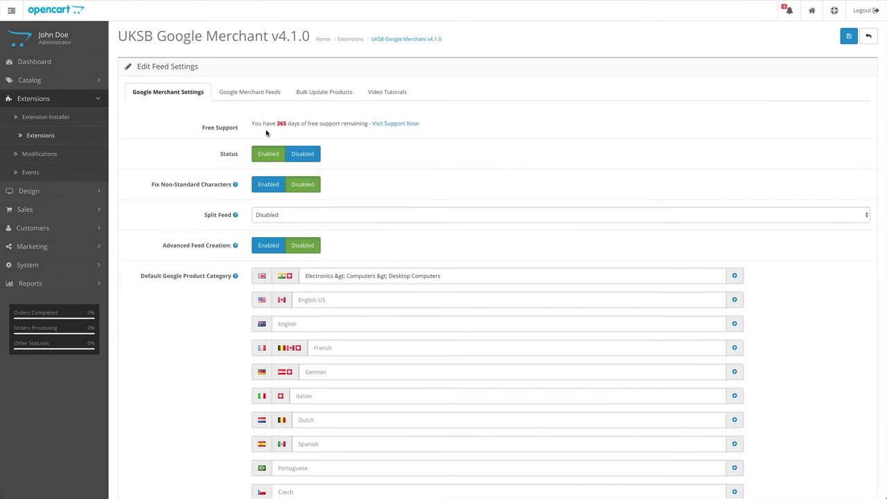
{"action": "left_click", "coordinate": [247, 92]}
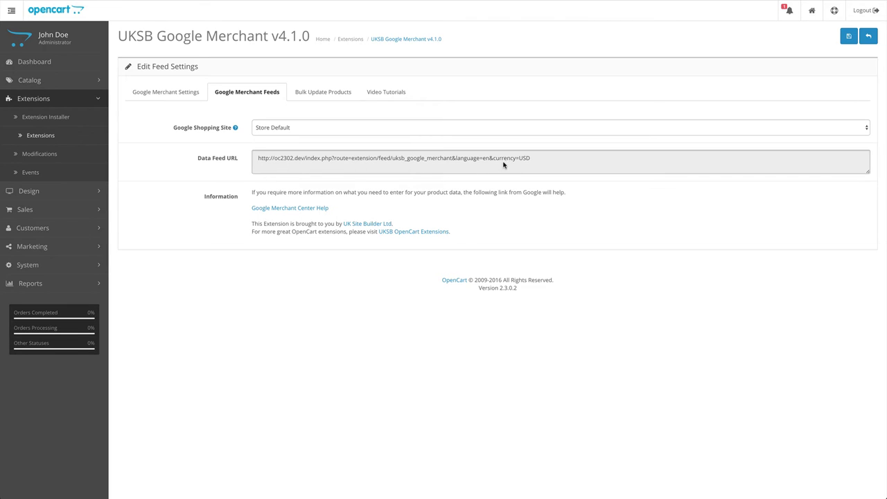
Set the data feed's Google Shopping country to United Kingdom after trying United States.
{"action": "left_click", "coordinate": [336, 128]}
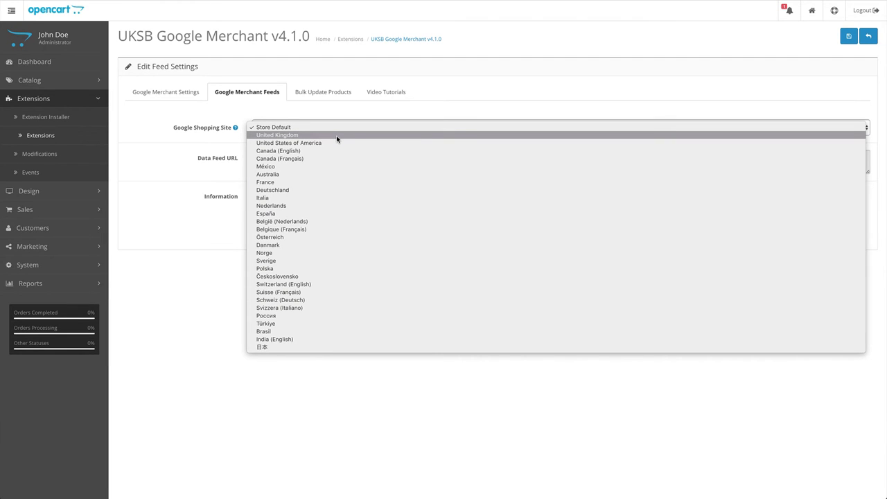
{"action": "left_click", "coordinate": [337, 136]}
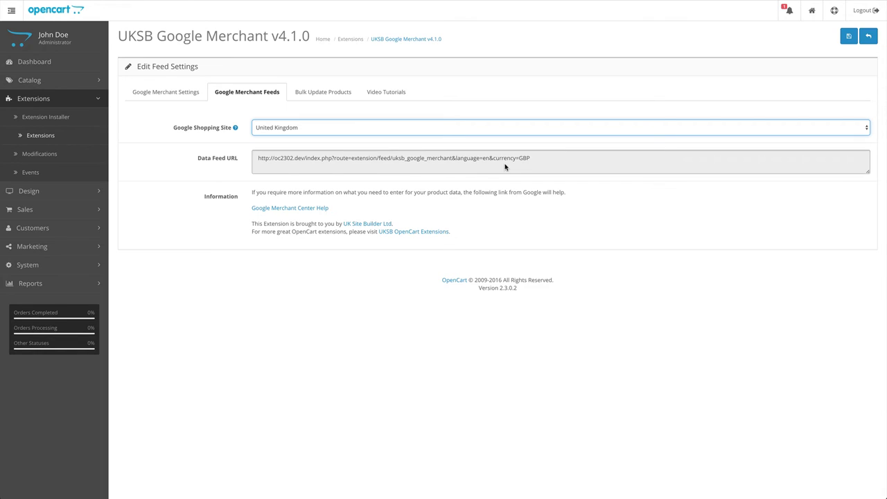
{"action": "left_click", "coordinate": [501, 233]}
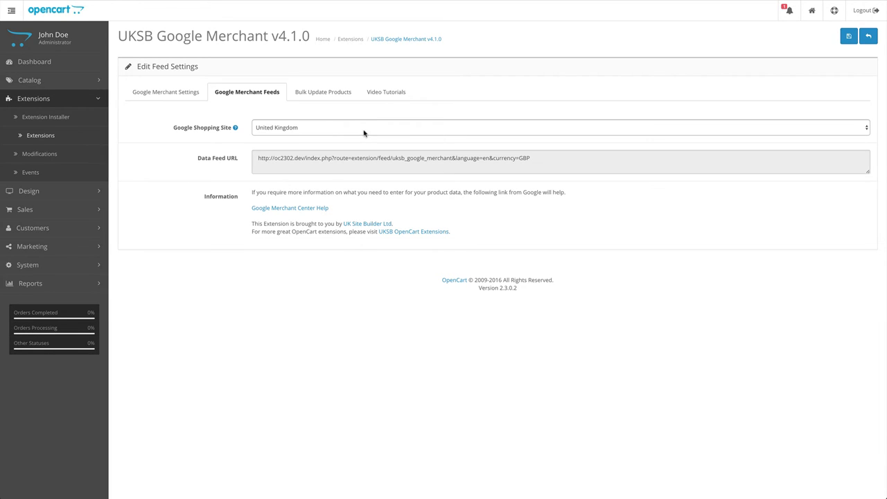
{"action": "left_click", "coordinate": [307, 129]}
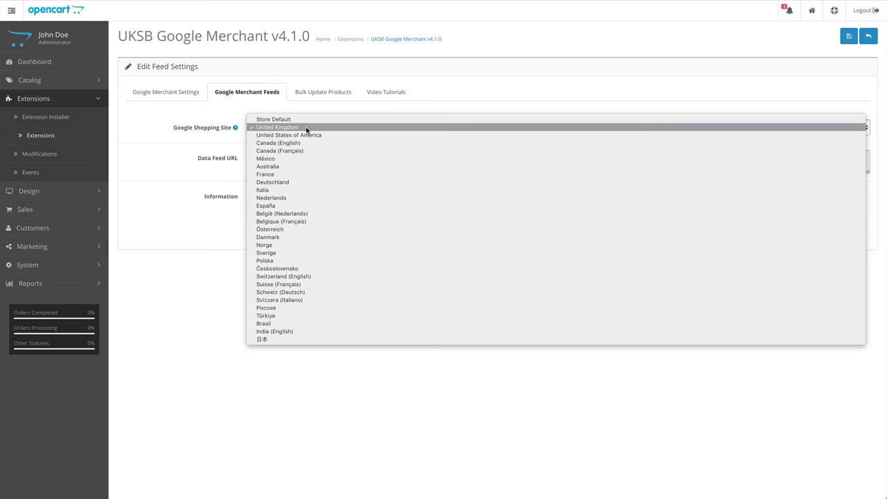
{"action": "left_click", "coordinate": [295, 135]}
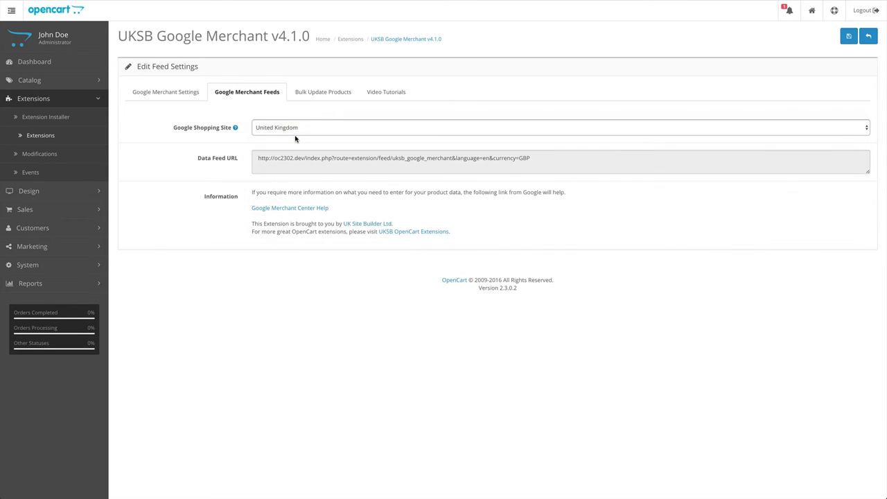
{"action": "left_click", "coordinate": [300, 132]}
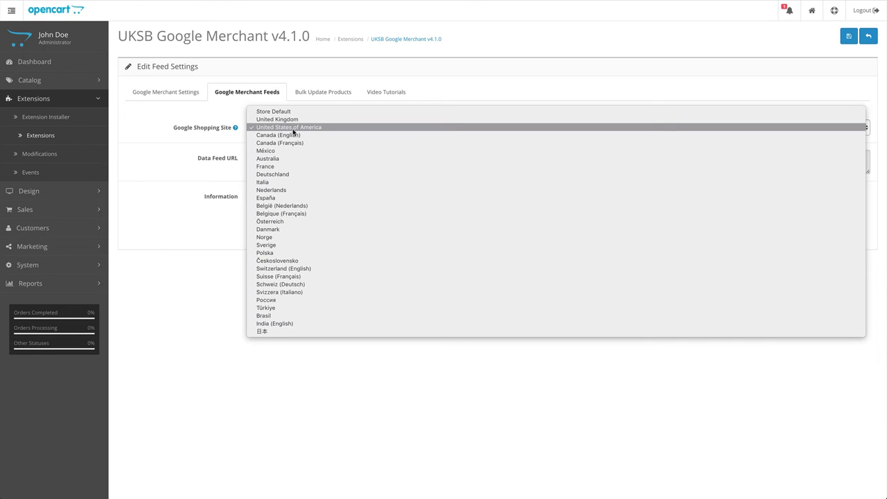
{"action": "left_click", "coordinate": [294, 119]}
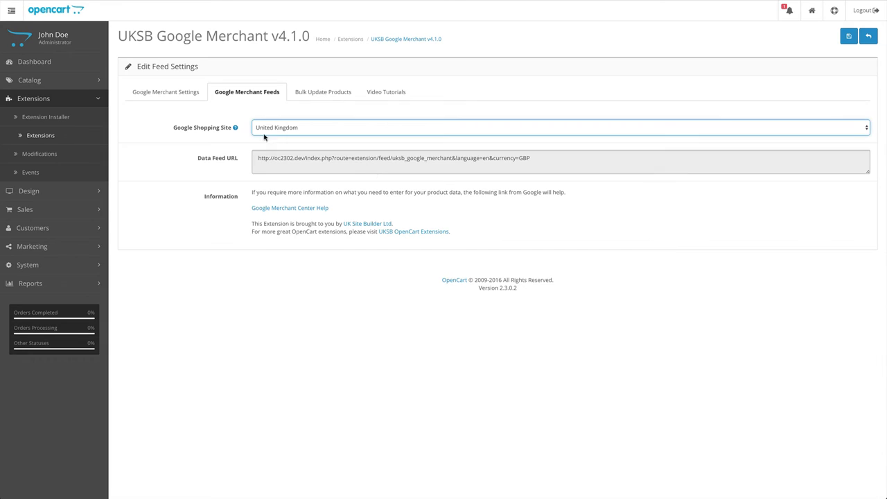
Copy the United Kingdom data feed URL and open a new browser tab.
{"action": "left_click", "coordinate": [422, 157]}
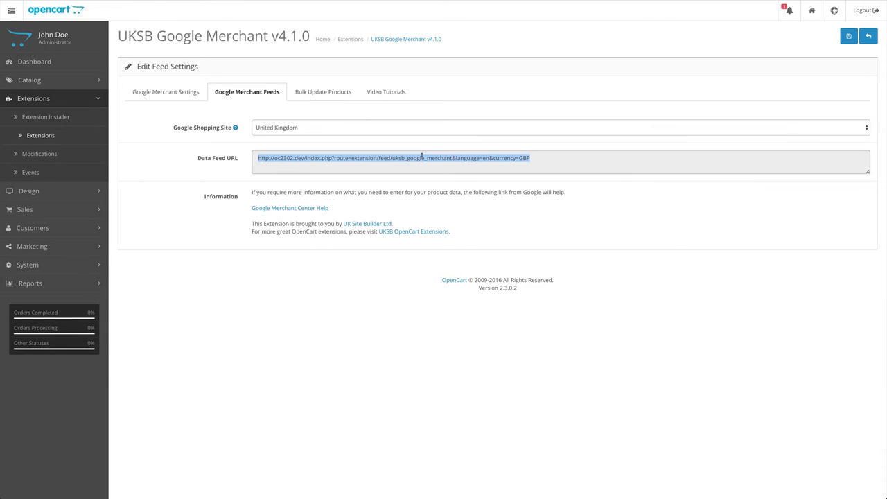
{"action": "right_click", "coordinate": [422, 156]}
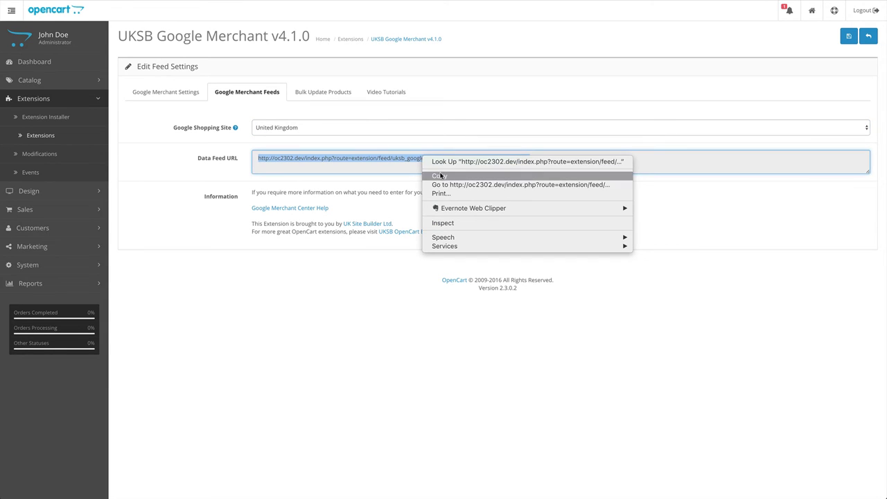
{"action": "left_click", "coordinate": [441, 176]}
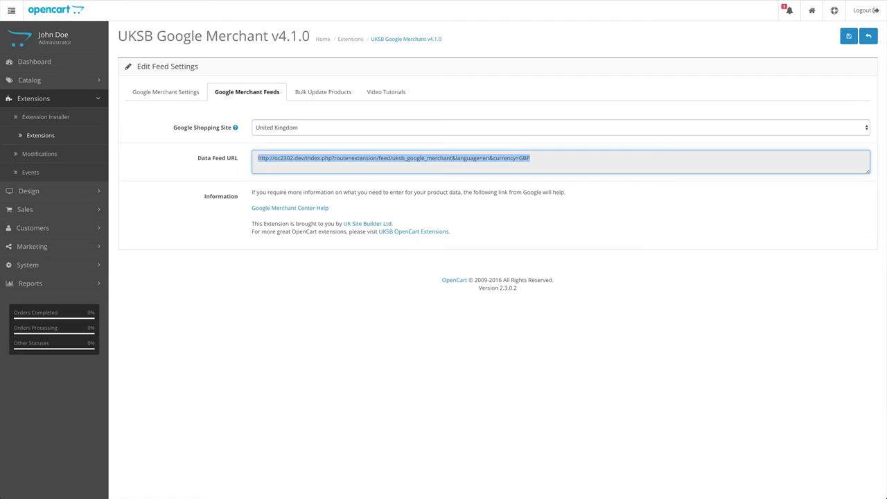
{"action": "key", "text": "ctrl+t"}
Paste and load the feed URL, scroll through the GBP product listing, then close the tab.
{"action": "right_click", "coordinate": [678, 1]}
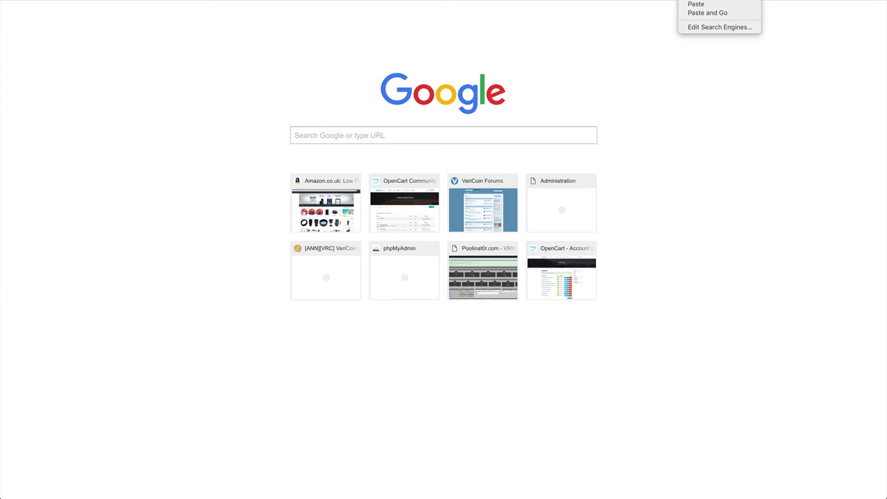
{"action": "left_click", "coordinate": [711, 12]}
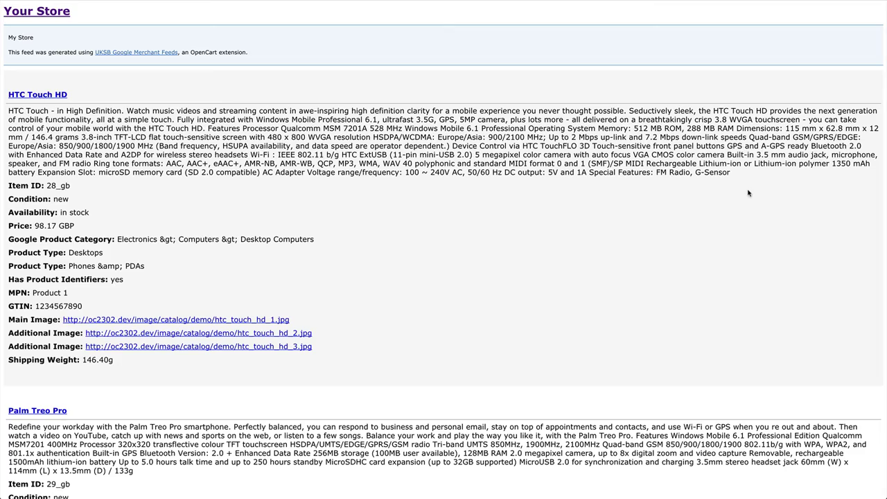
{"action": "scroll", "coordinate": [748, 193], "scroll_direction": "down", "scroll_amount": 20}
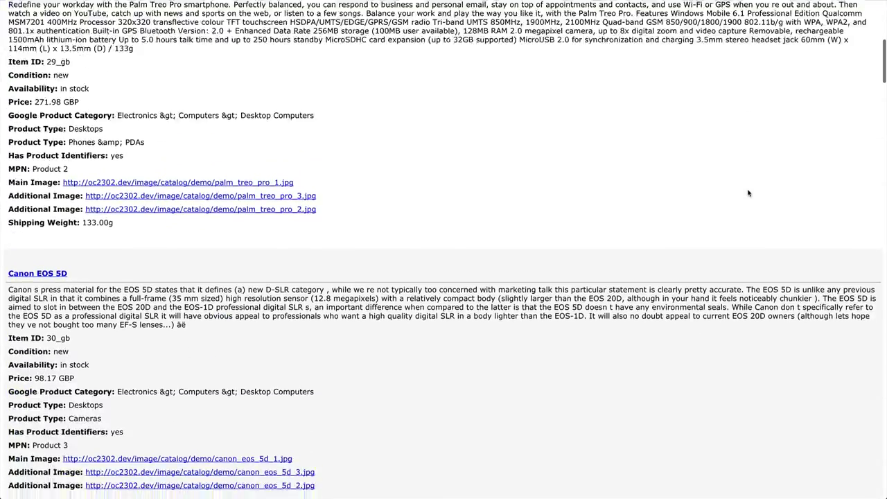
{"action": "scroll", "coordinate": [748, 193], "scroll_direction": "down", "scroll_amount": 20}
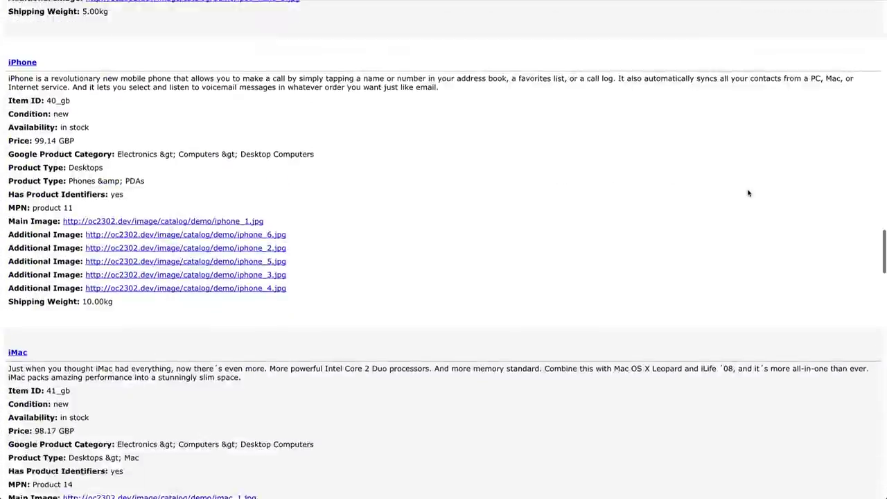
{"action": "scroll", "coordinate": [748, 193], "scroll_direction": "down", "scroll_amount": 20}
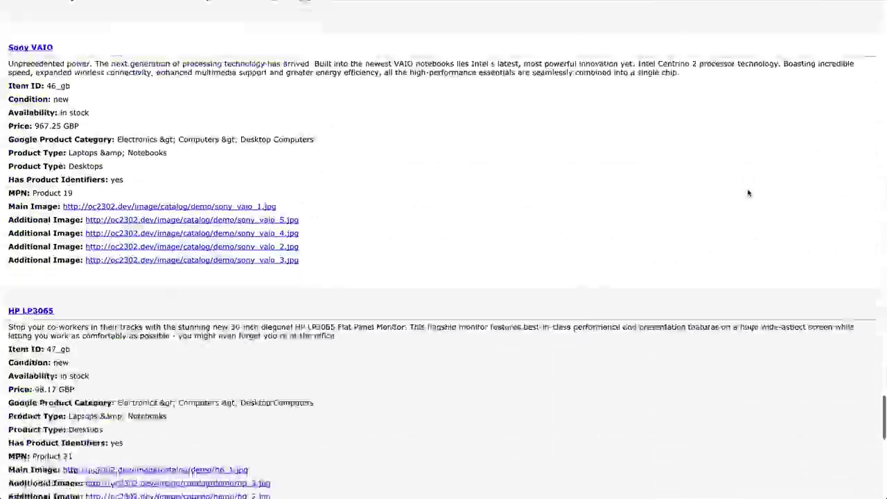
{"action": "scroll", "coordinate": [748, 192], "scroll_direction": "up", "scroll_amount": 20}
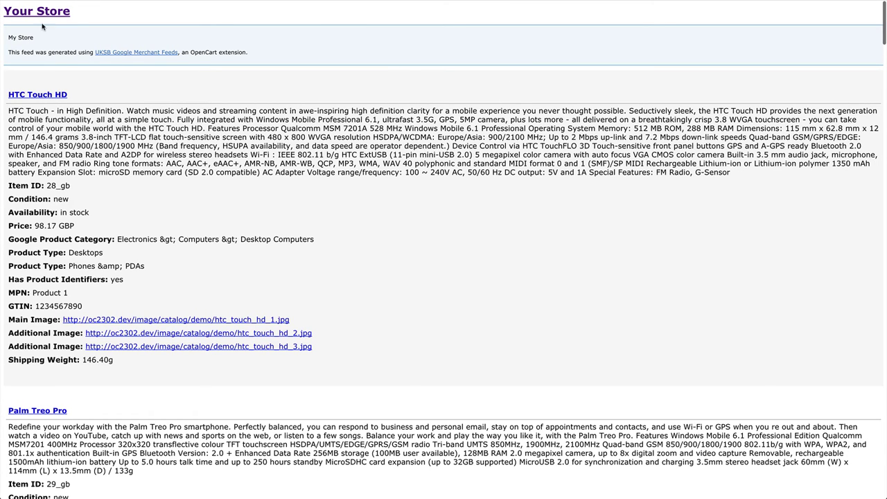
{"action": "scroll", "coordinate": [182, 143], "scroll_direction": "down", "scroll_amount": 3}
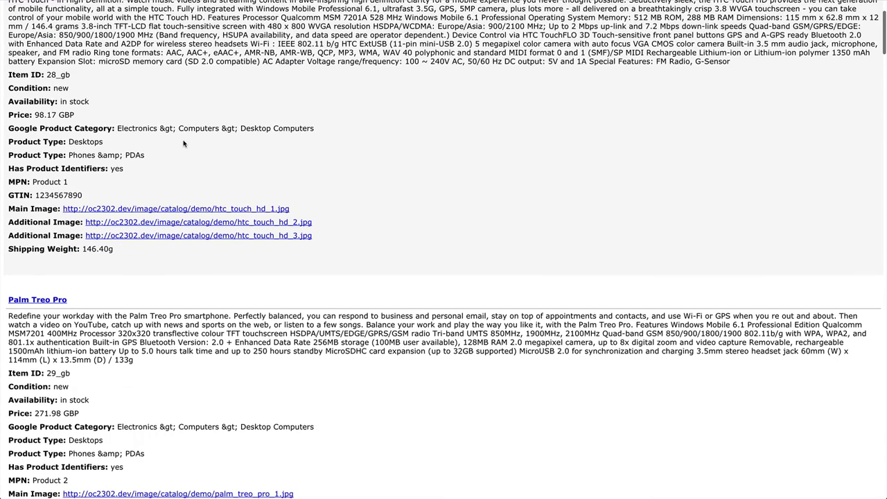
{"action": "scroll", "coordinate": [183, 143], "scroll_direction": "up", "scroll_amount": 3}
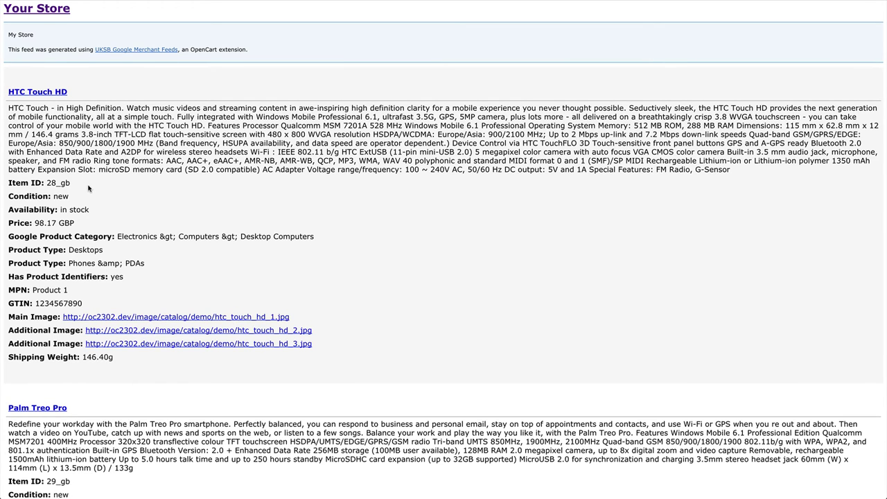
{"action": "scroll", "coordinate": [90, 188], "scroll_direction": "down", "scroll_amount": 1}
{"action": "scroll", "coordinate": [97, 139], "scroll_direction": "up", "scroll_amount": 1}
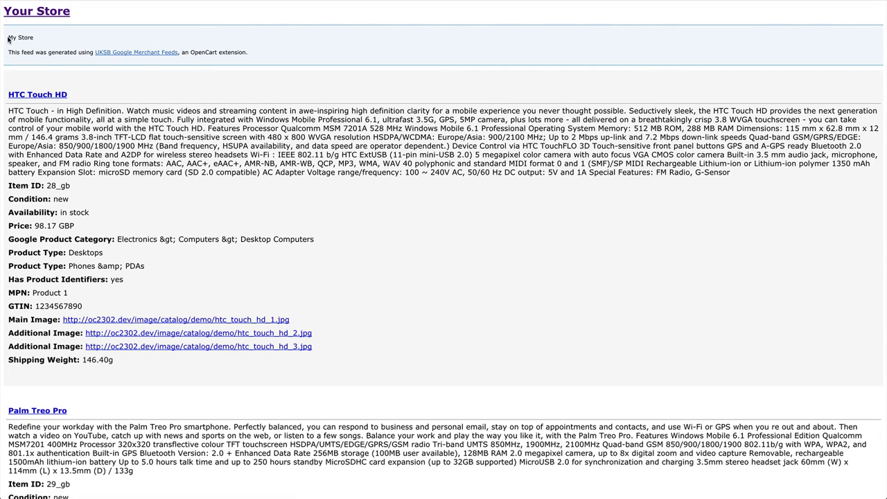
{"action": "left_click_drag", "start_coordinate": [8, 34], "coordinate": [34, 33]}
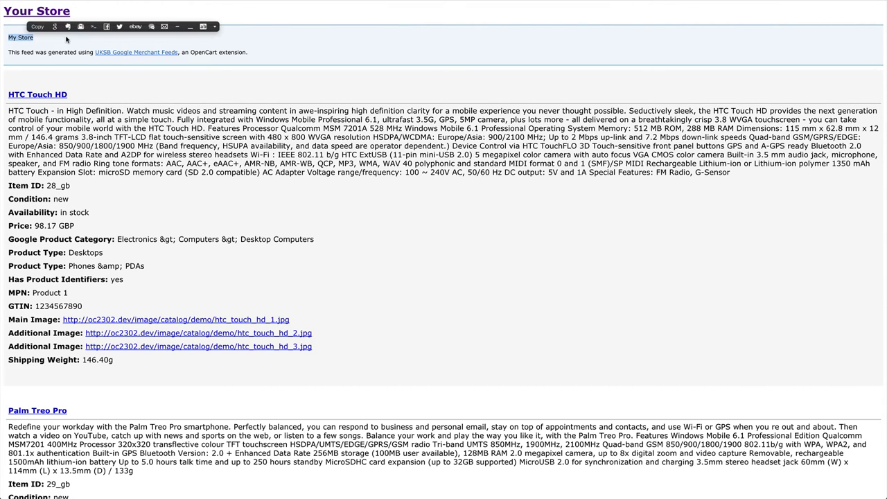
{"action": "left_click", "coordinate": [20, 33]}
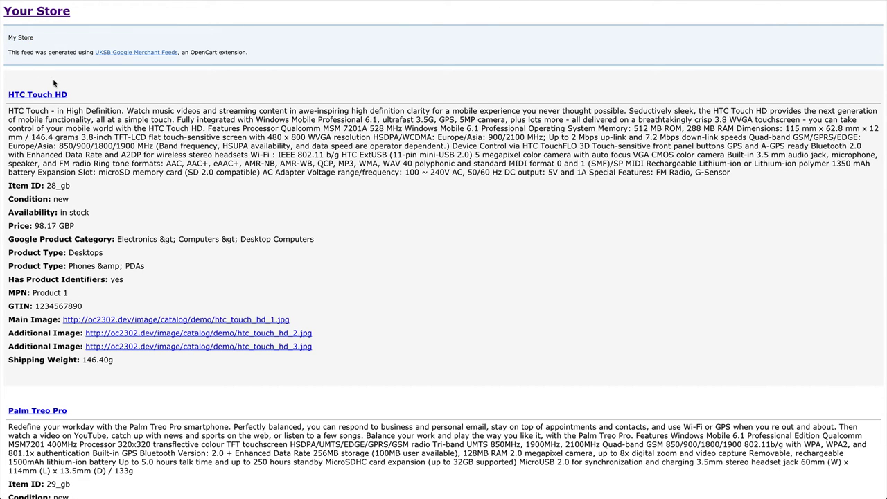
{"action": "scroll", "coordinate": [121, 94], "scroll_direction": "down", "scroll_amount": 3}
{"action": "scroll", "coordinate": [120, 95], "scroll_direction": "down", "scroll_amount": 5}
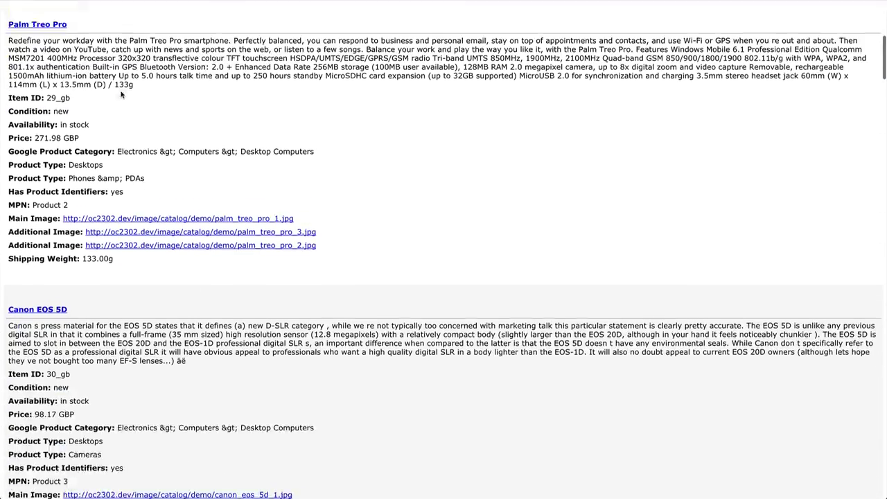
{"action": "scroll", "coordinate": [123, 93], "scroll_direction": "up", "scroll_amount": 10}
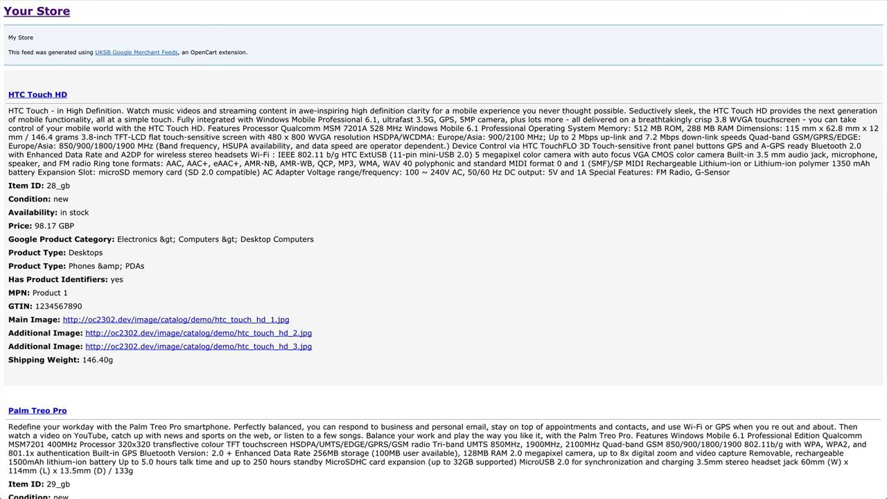
{"action": "key", "text": "ctrl+w"}
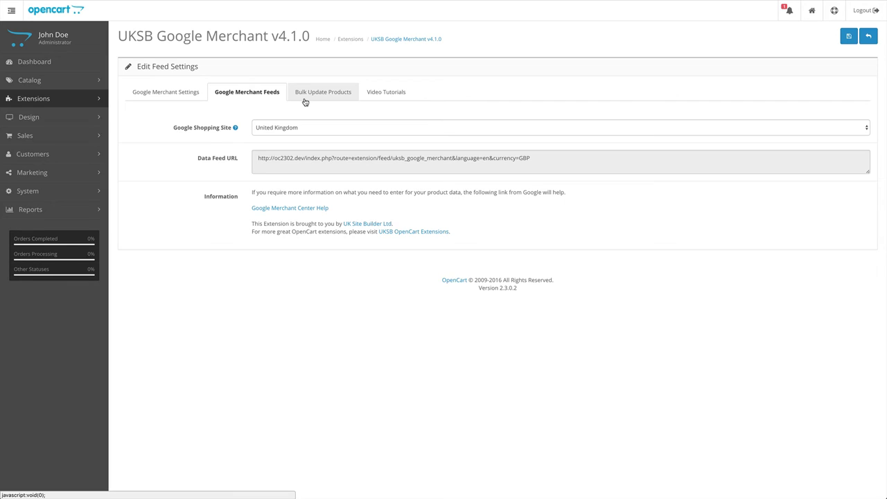
Check the Cameras category's Google Product Category on its Feed tab and save the category.
{"action": "left_click", "coordinate": [176, 155]}
{"action": "left_click", "coordinate": [140, 131]}
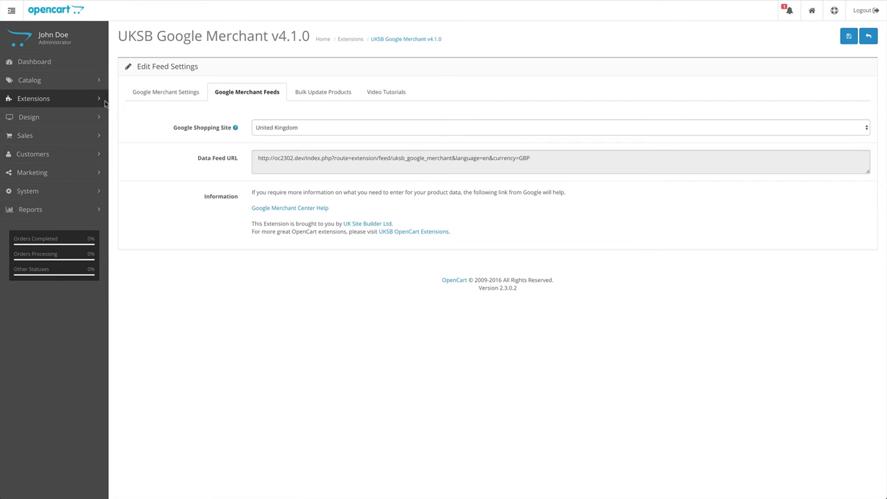
{"action": "left_click", "coordinate": [31, 80]}
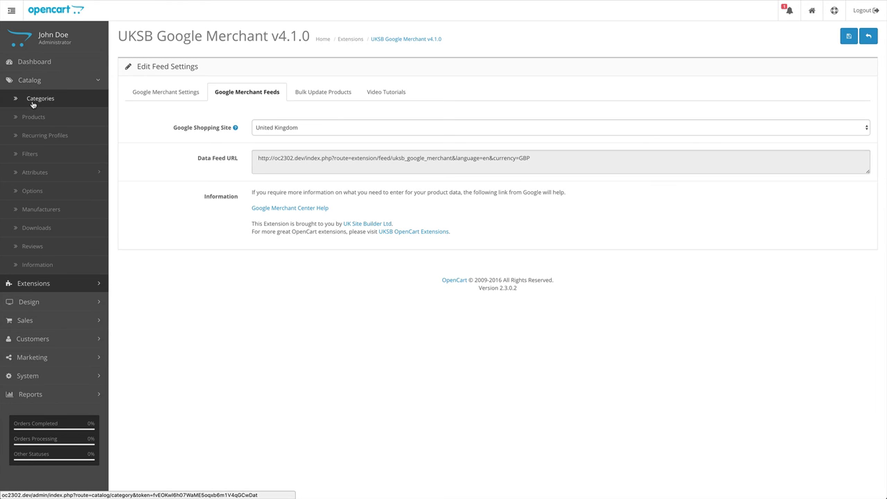
{"action": "left_click", "coordinate": [32, 103]}
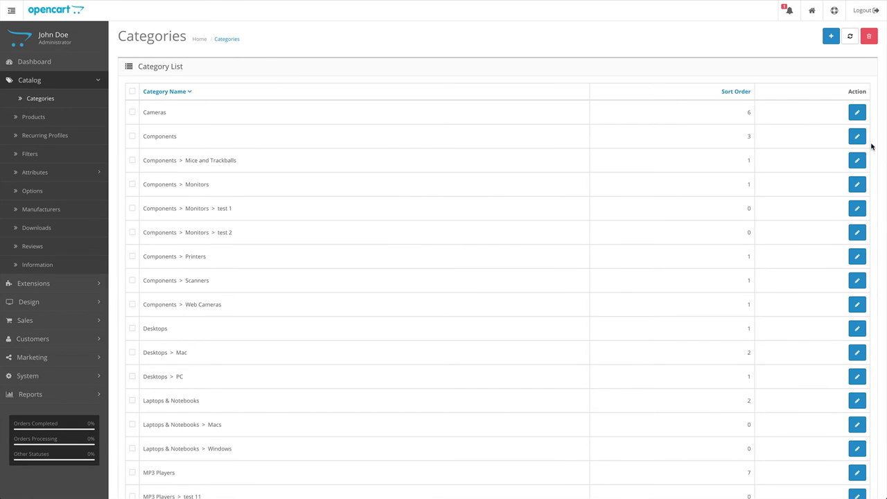
{"action": "left_click", "coordinate": [858, 113]}
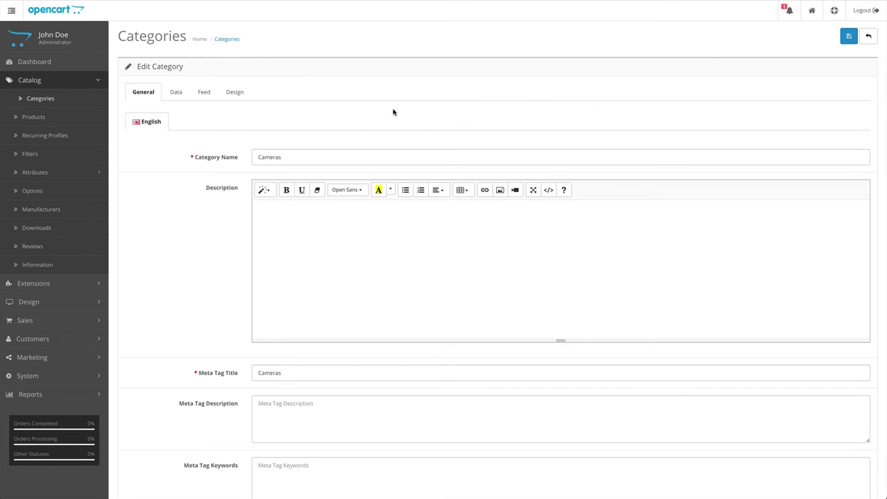
{"action": "left_click", "coordinate": [203, 97]}
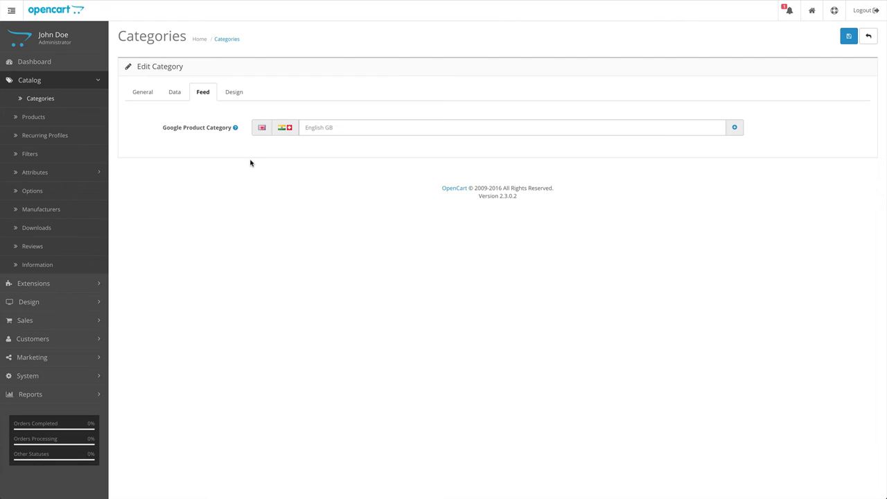
{"action": "left_click", "coordinate": [337, 127]}
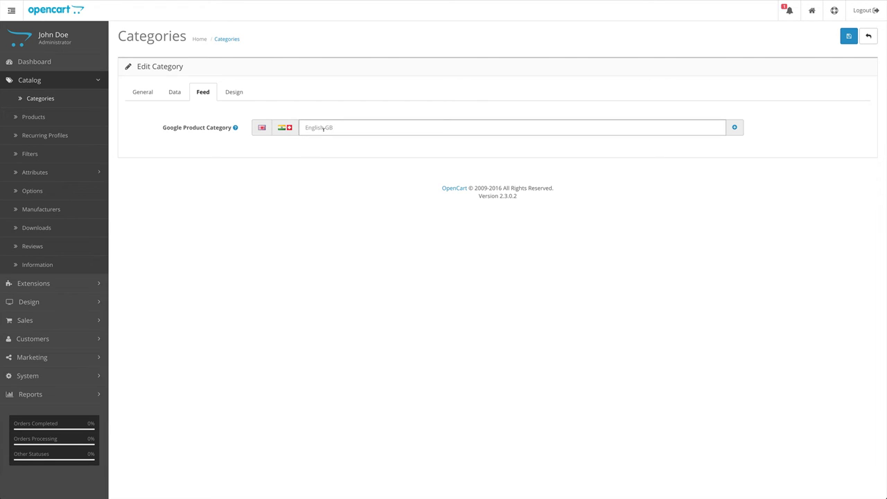
{"action": "left_click", "coordinate": [329, 131]}
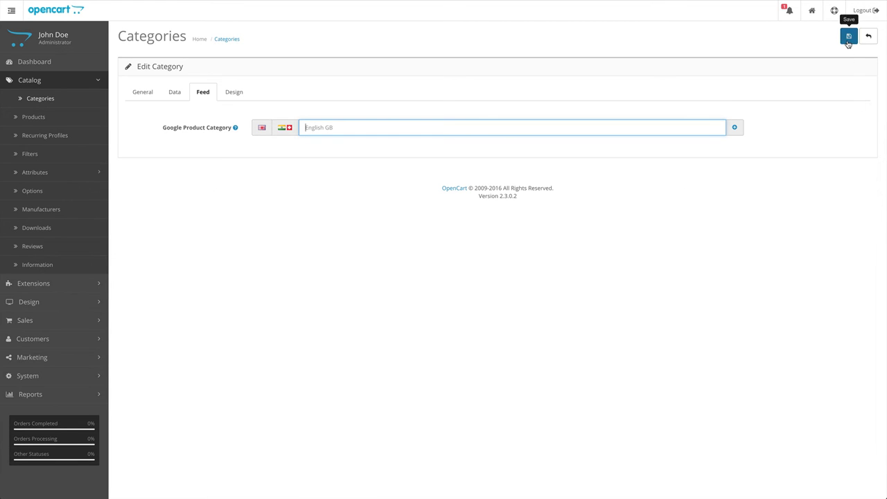
{"action": "left_click", "coordinate": [849, 37]}
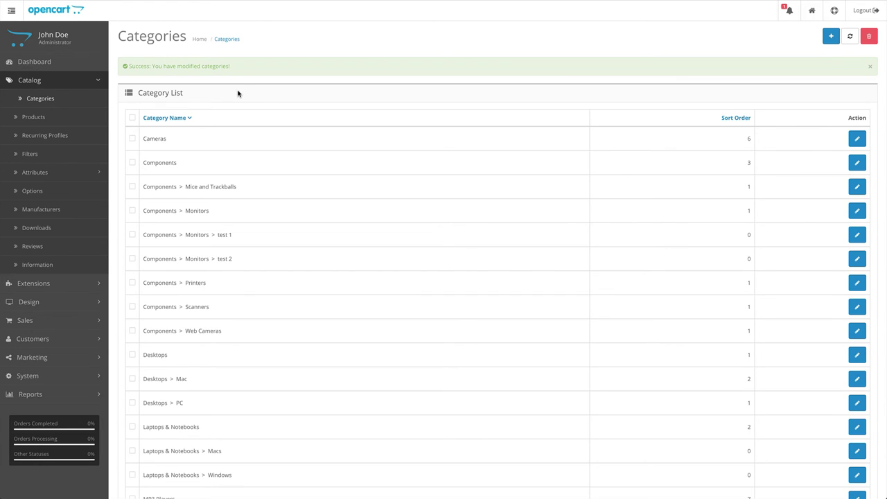
Open the Apple Cinema 30" product's Feed tab to review its Google shopping feed fields.
{"action": "left_click", "coordinate": [34, 119]}
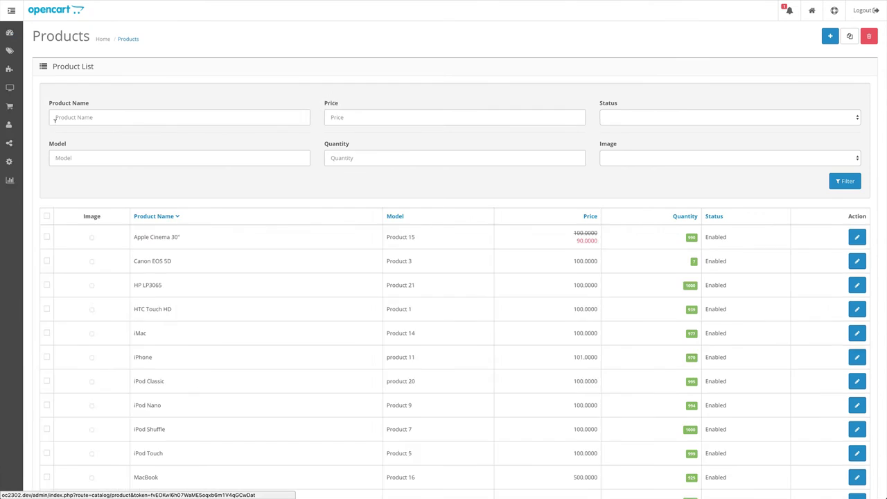
{"action": "left_click", "coordinate": [856, 242]}
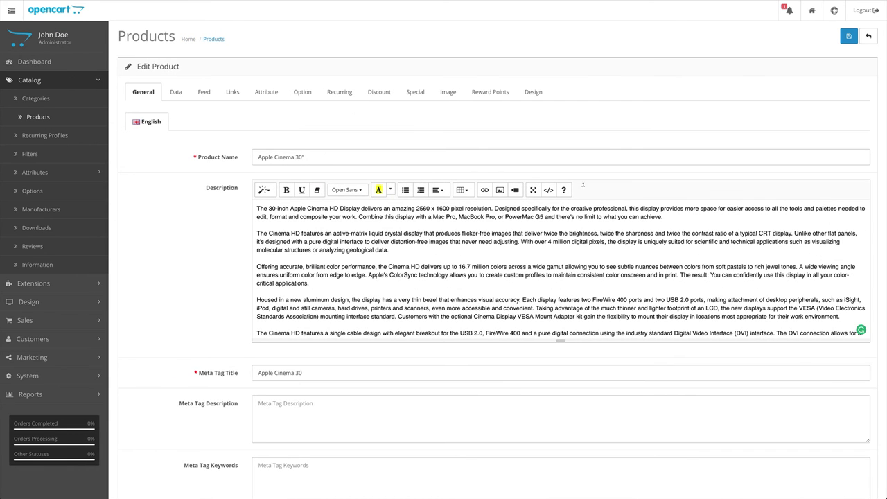
{"action": "left_click", "coordinate": [198, 101]}
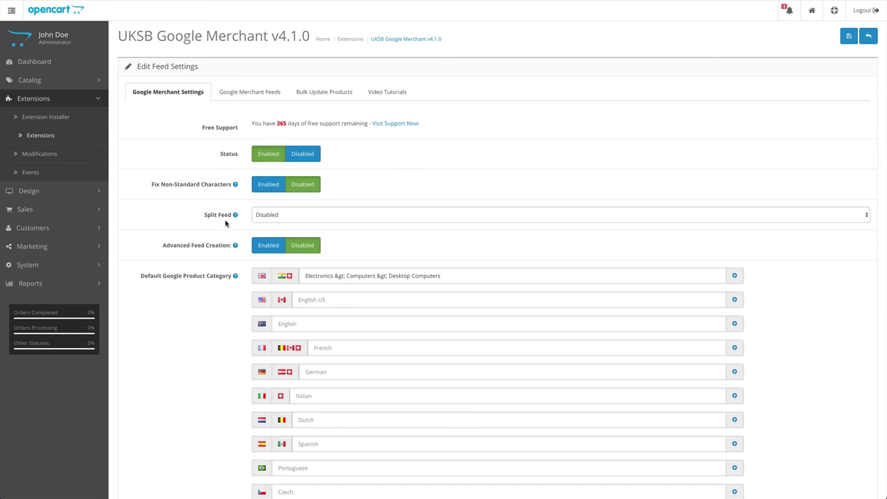
Set Split Feed to 500 and look at the resulting data feed URL.
{"action": "left_click", "coordinate": [284, 215]}
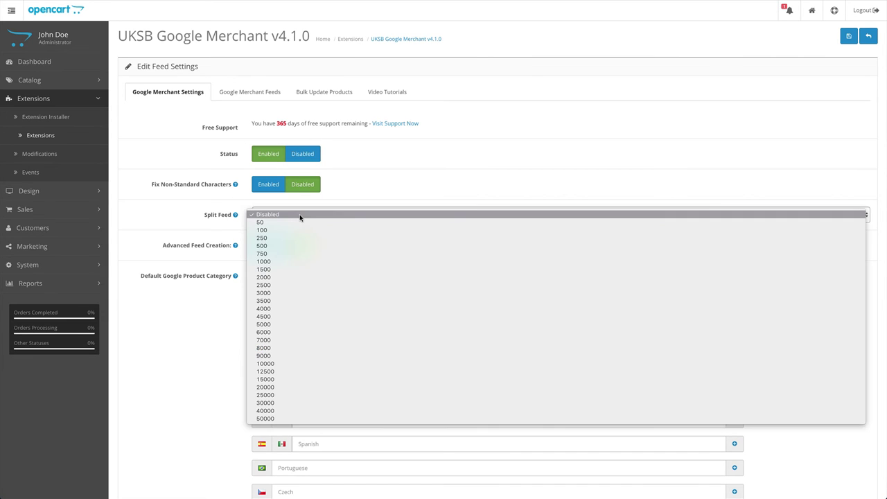
{"action": "left_click", "coordinate": [316, 248]}
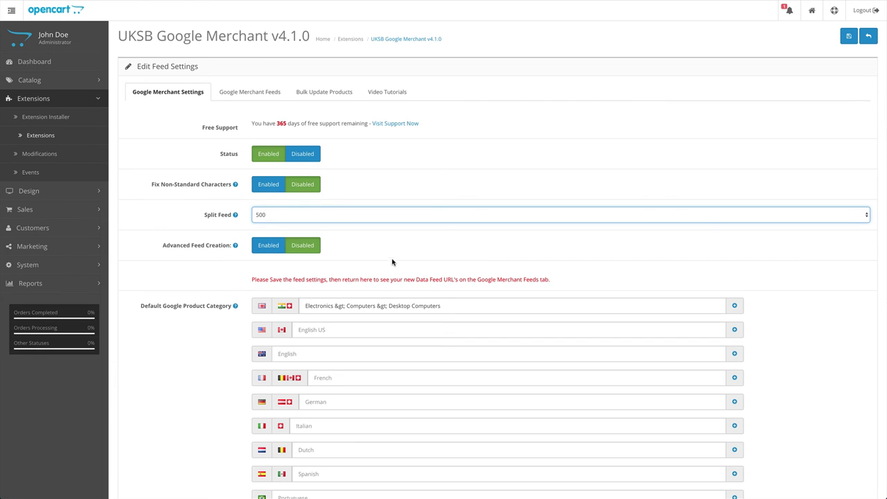
{"action": "left_click", "coordinate": [252, 92]}
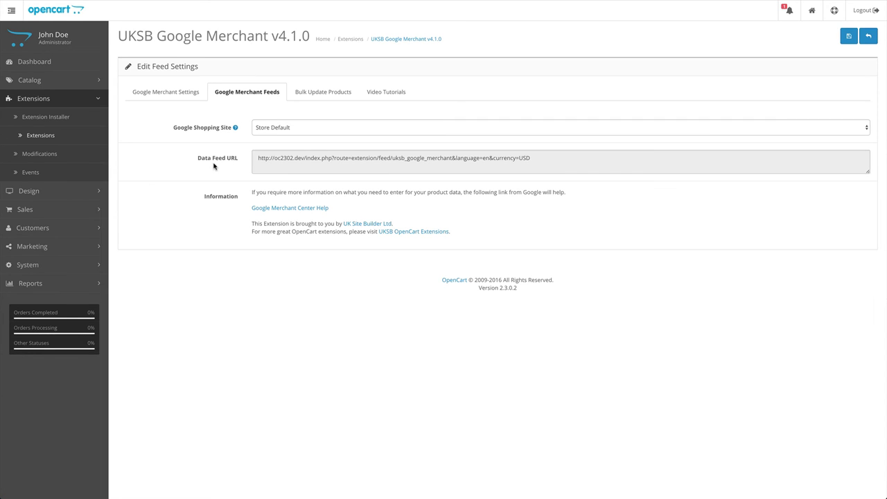
{"action": "left_click", "coordinate": [187, 95]}
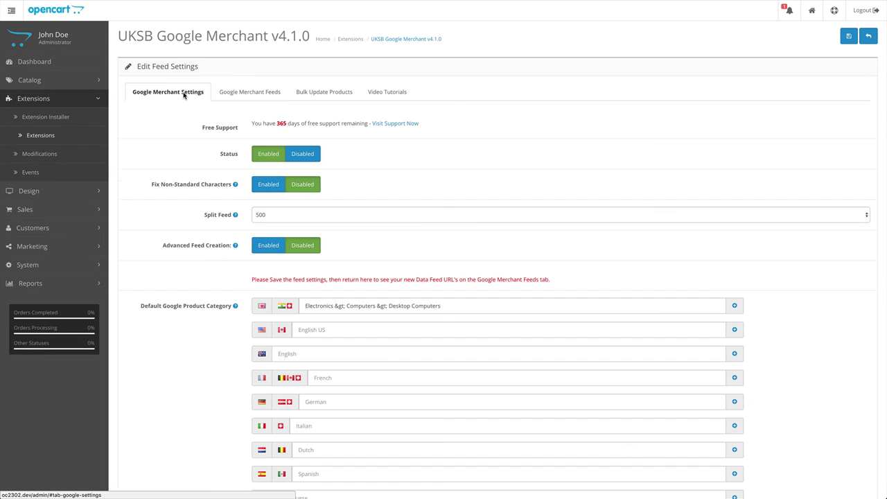
Keep the 500 split size and recheck the feed URLs before returning to Settings.
{"action": "left_click", "coordinate": [260, 216]}
{"action": "left_click", "coordinate": [193, 211]}
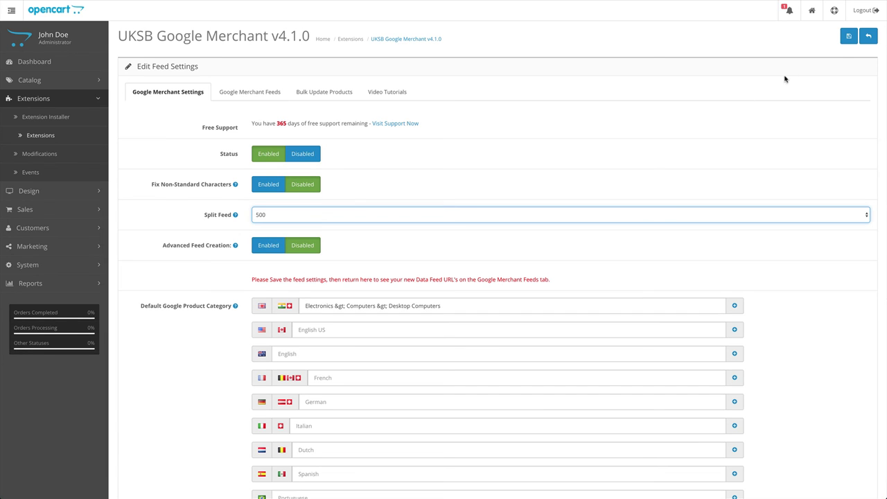
{"action": "left_click", "coordinate": [250, 96]}
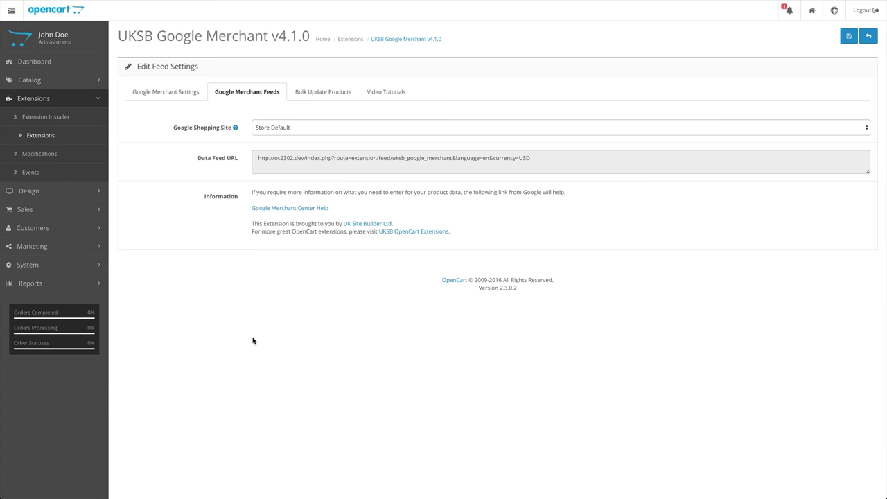
{"action": "left_click", "coordinate": [172, 98]}
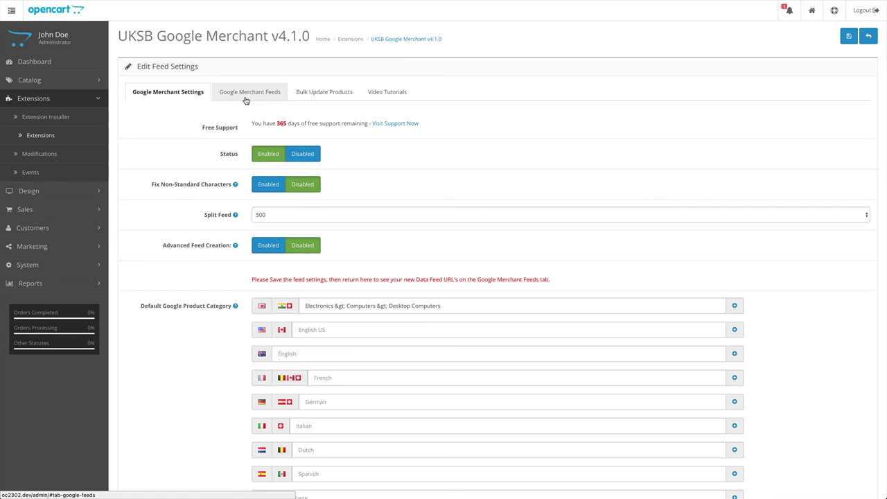
Disable Split Feed, enable Advanced Feed Creation, save, and reopen the UKSB Google Merchant settings.
{"action": "left_click", "coordinate": [168, 217]}
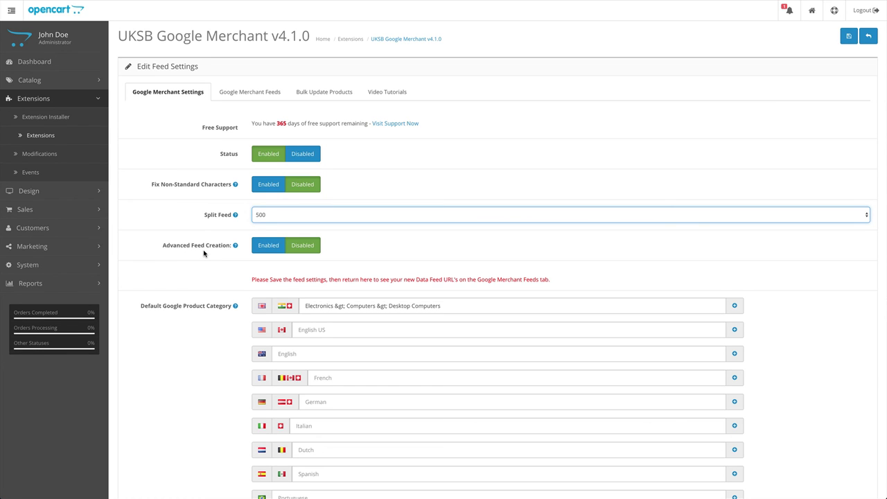
{"action": "left_click", "coordinate": [263, 248]}
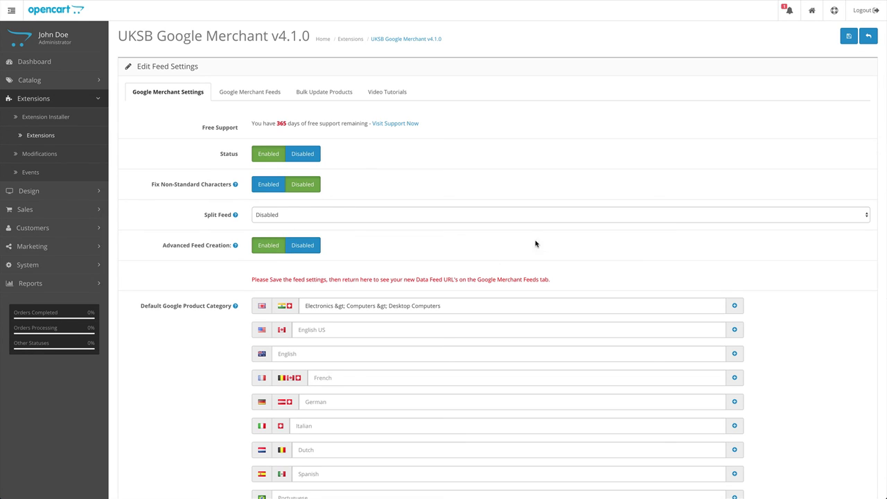
{"action": "left_click", "coordinate": [849, 39]}
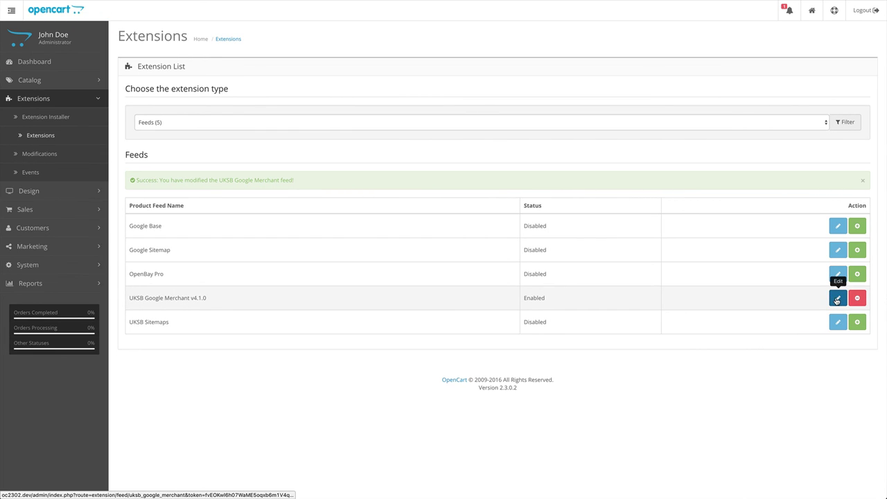
{"action": "left_click", "coordinate": [837, 299]}
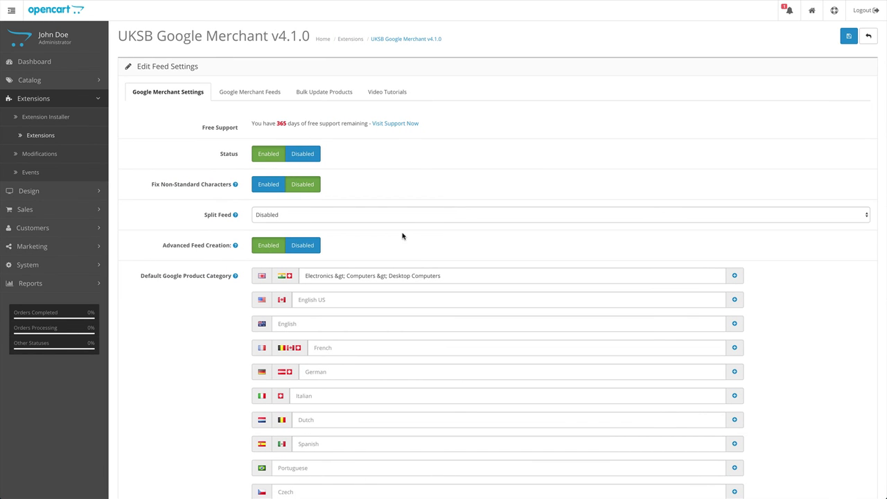
Show the Google Merchant Feeds tab and highlight the Data Feed URL and Cron Command URL.
{"action": "left_click", "coordinate": [242, 97]}
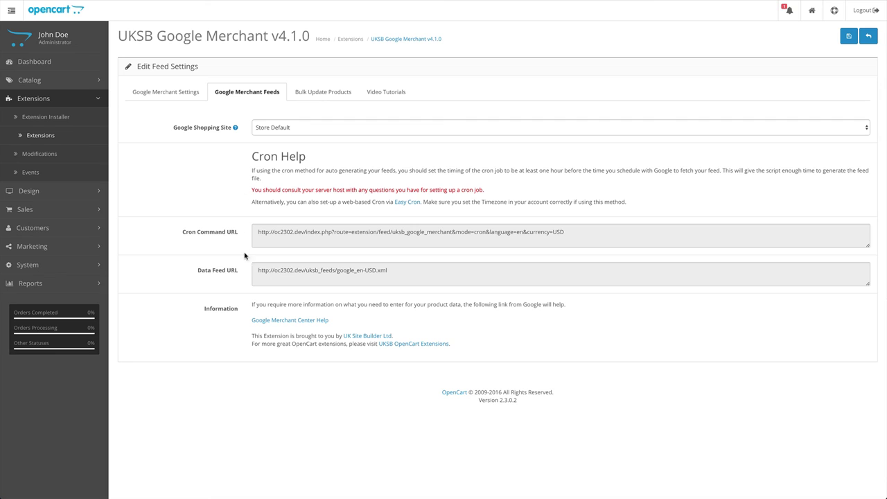
{"action": "left_click_drag", "start_coordinate": [258, 270], "coordinate": [391, 270]}
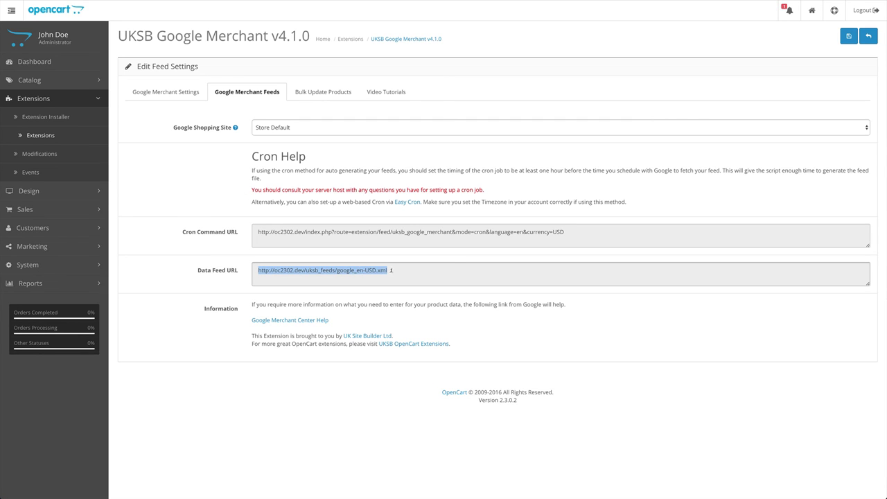
{"action": "left_click", "coordinate": [264, 242]}
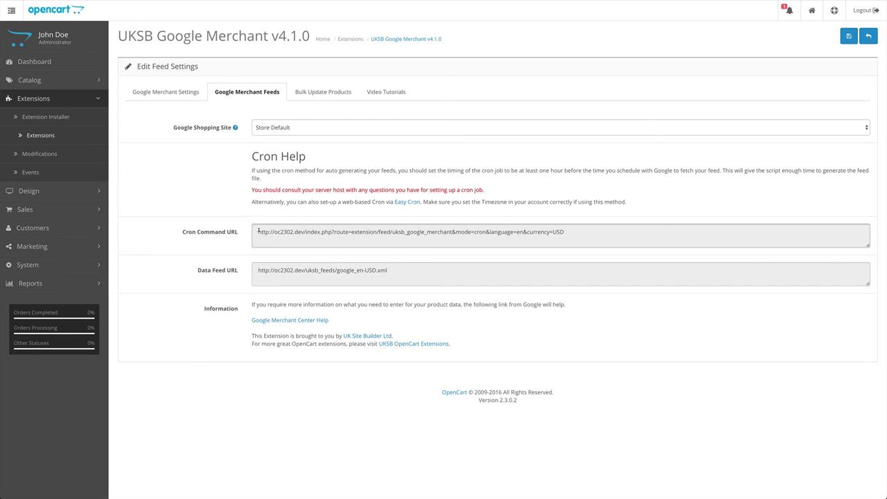
{"action": "left_click_drag", "start_coordinate": [259, 232], "coordinate": [565, 233]}
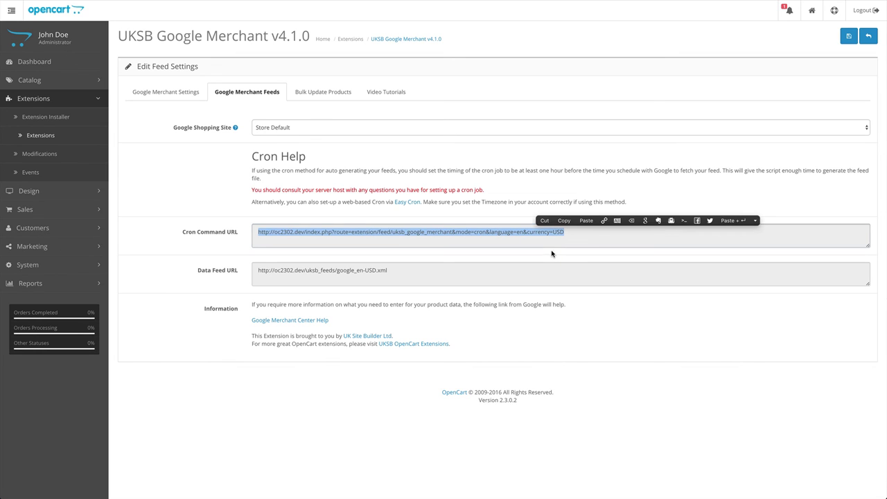
{"action": "left_click", "coordinate": [571, 259]}
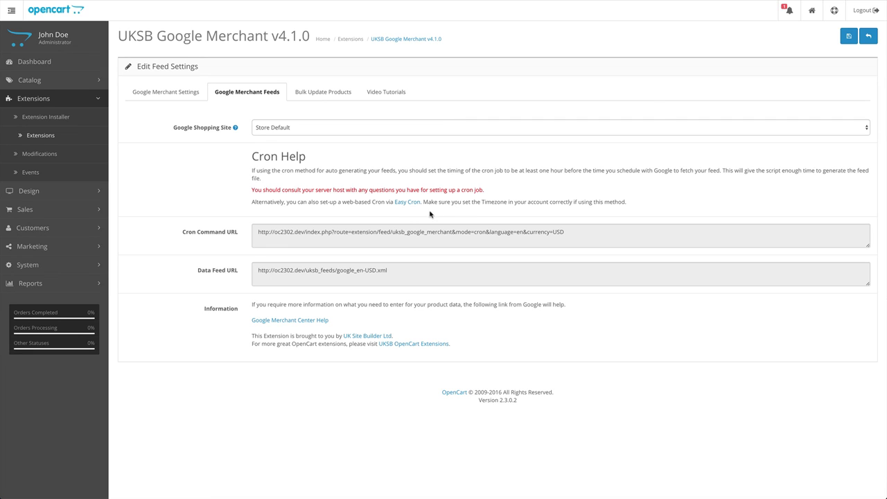
Point out the Cron Command URL field and select the full en-USD Data Feed URL again.
{"action": "left_click", "coordinate": [453, 240]}
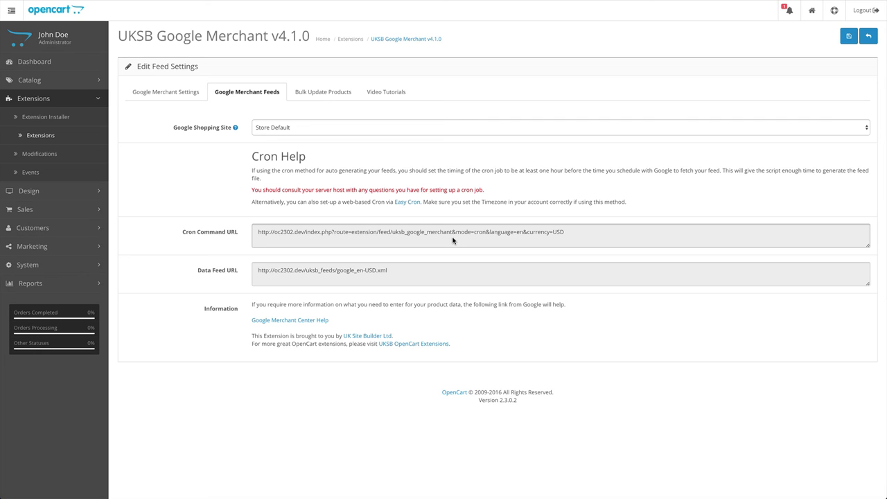
{"action": "left_click", "coordinate": [423, 220]}
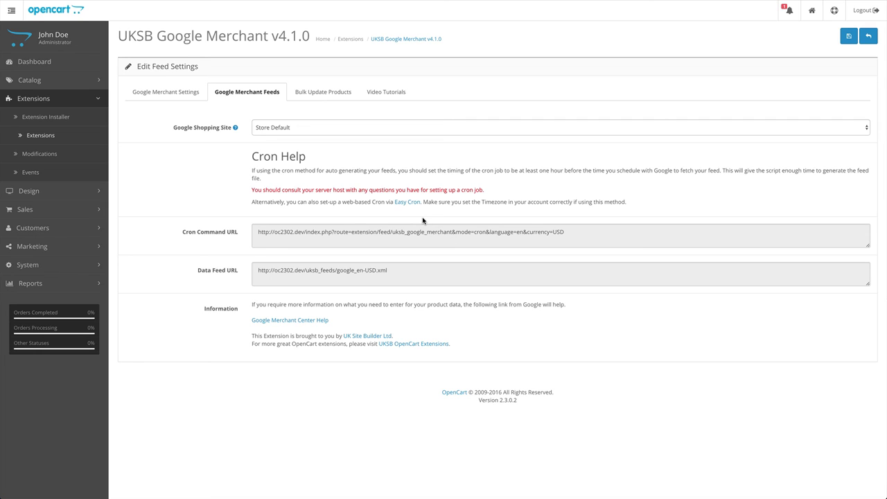
{"action": "left_click", "coordinate": [317, 277]}
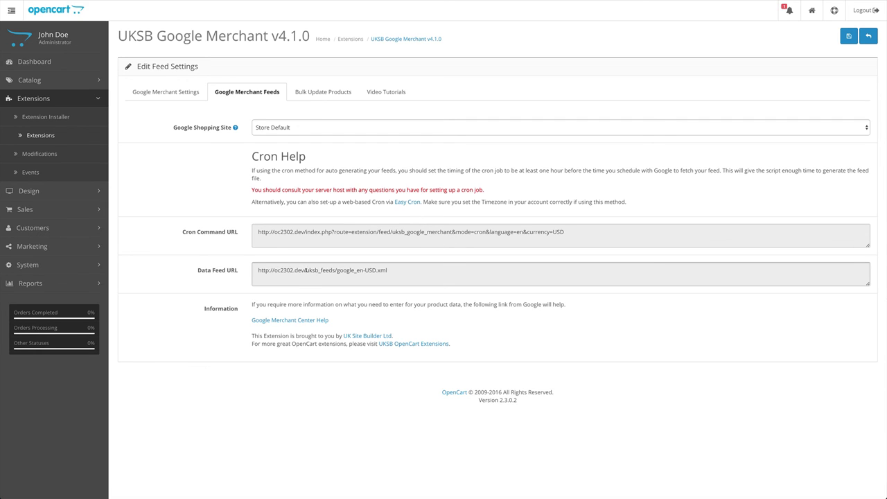
{"action": "left_click_drag", "start_coordinate": [305, 270], "coordinate": [390, 270]}
{"action": "key", "text": "super+a"}
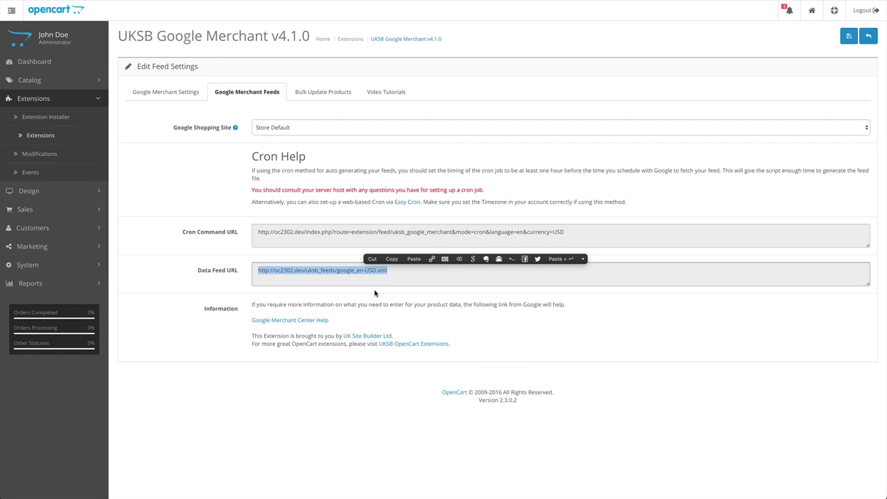
{"action": "left_click", "coordinate": [395, 323]}
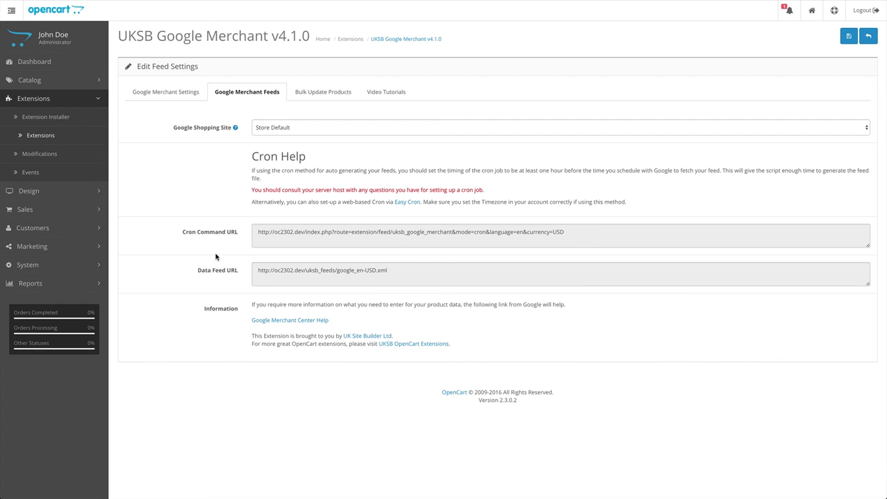
{"action": "left_click", "coordinate": [259, 232]}
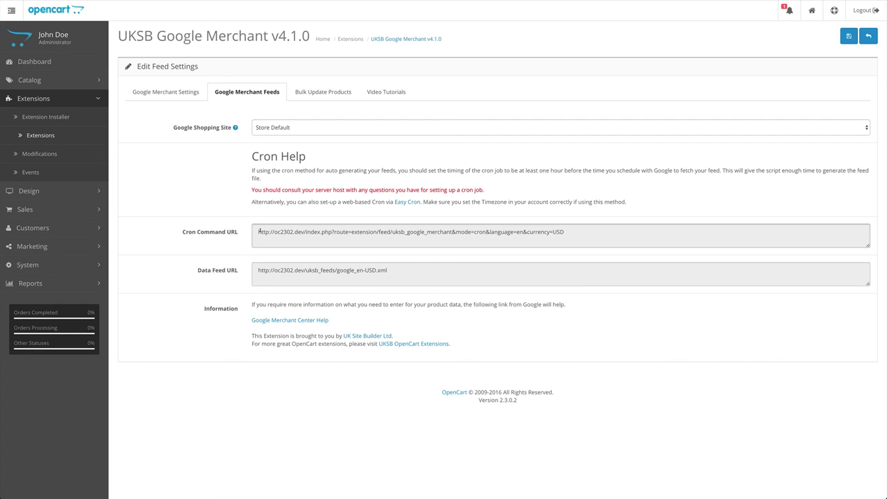
{"action": "left_click", "coordinate": [302, 222]}
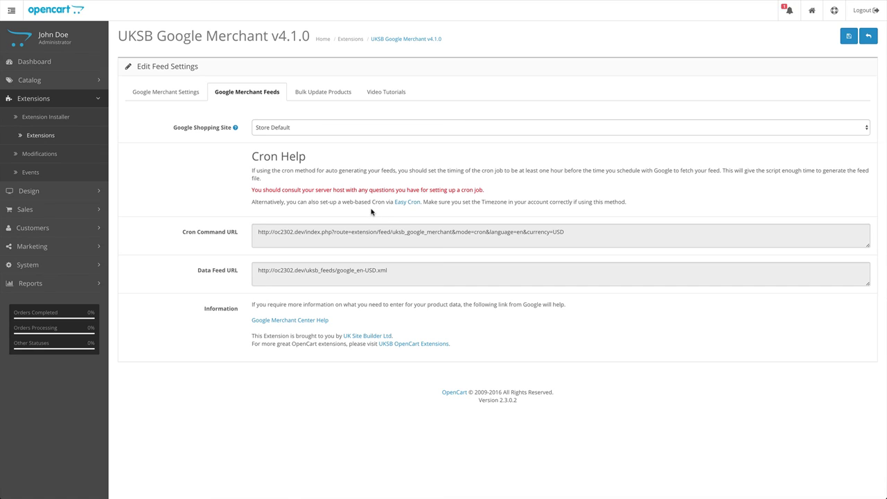